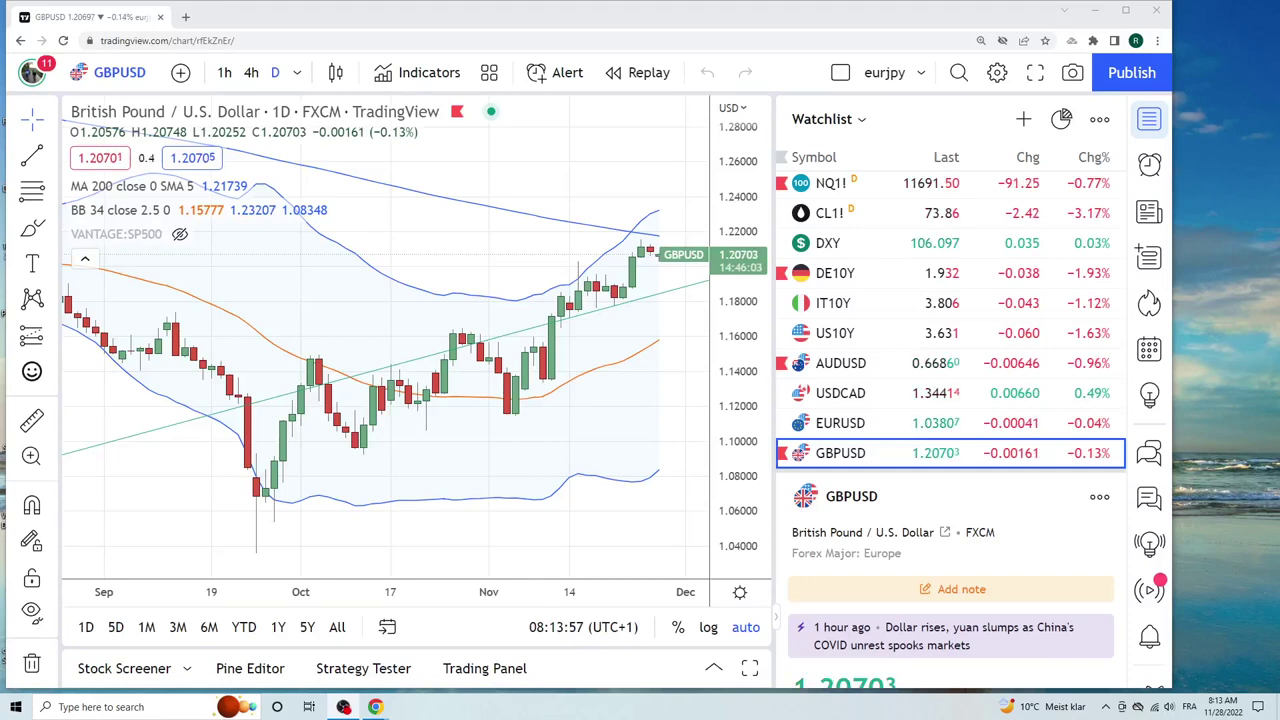
Step: Pan the GBPUSD daily chart to other candles and scroll the watchlist back to the top
scroll(1095, 340, "up", 2)
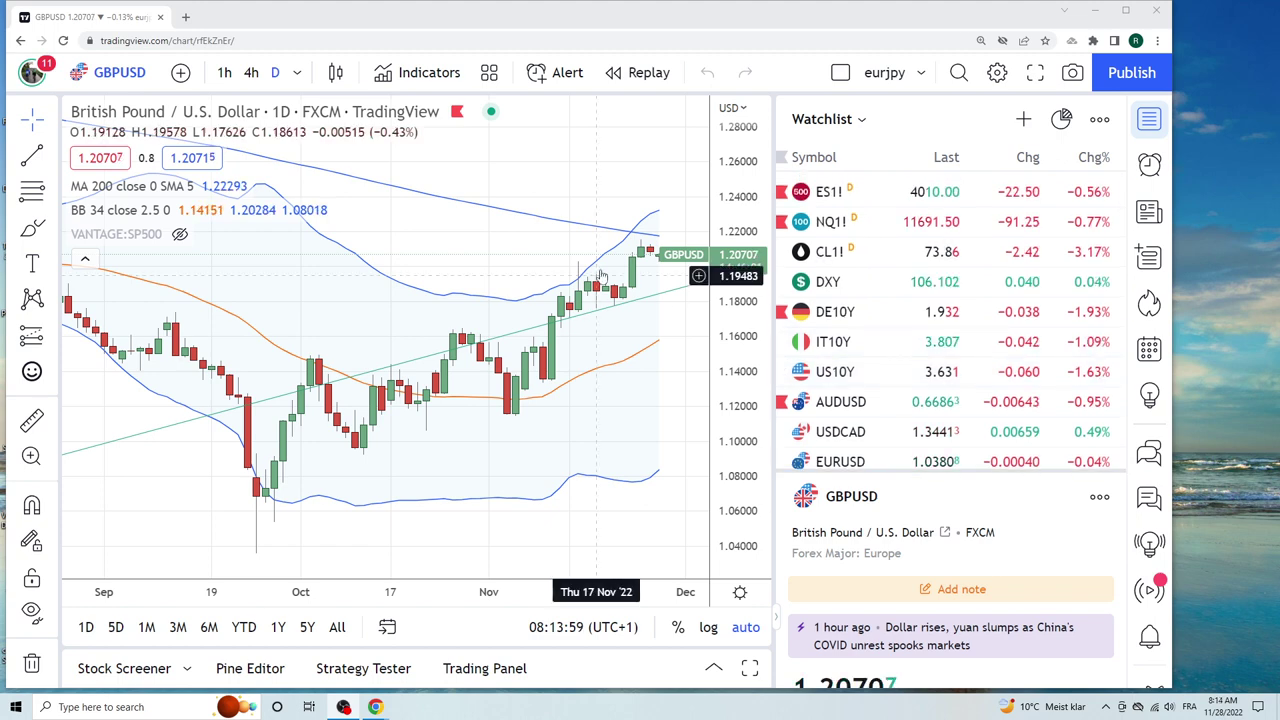
left_click_drag(569, 341, 497, 333)
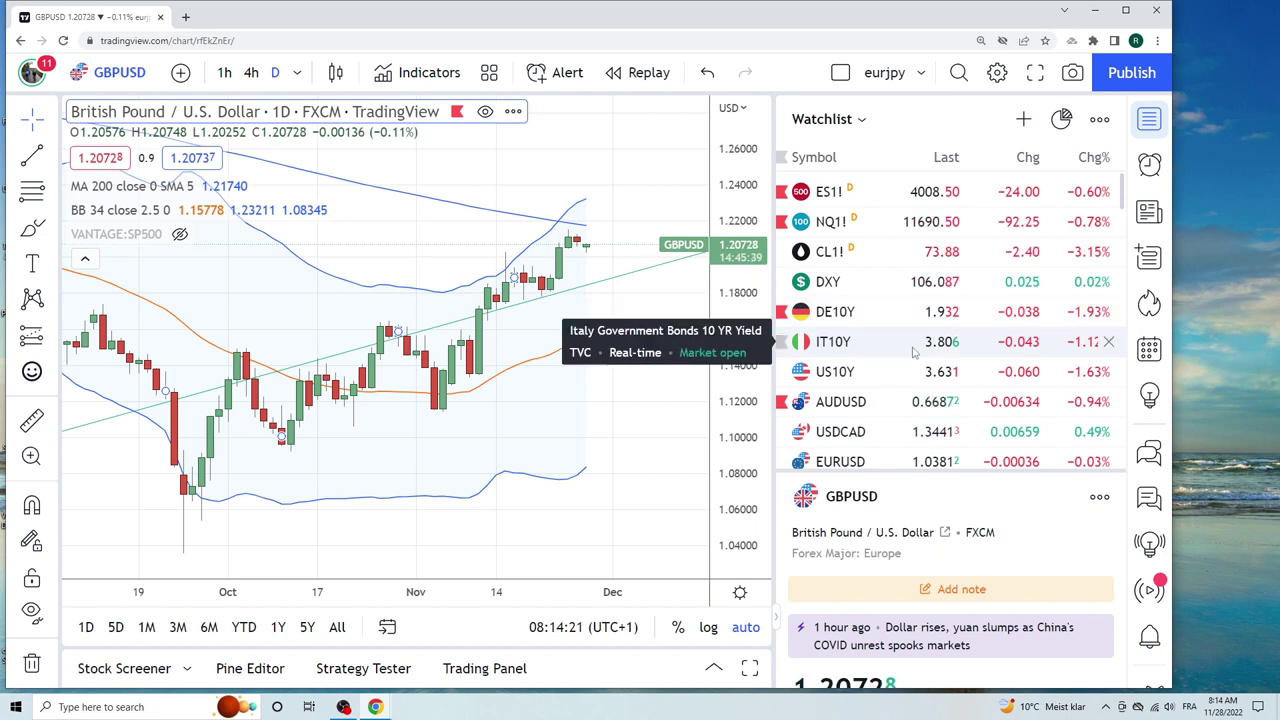
scroll(912, 350, "down", 1)
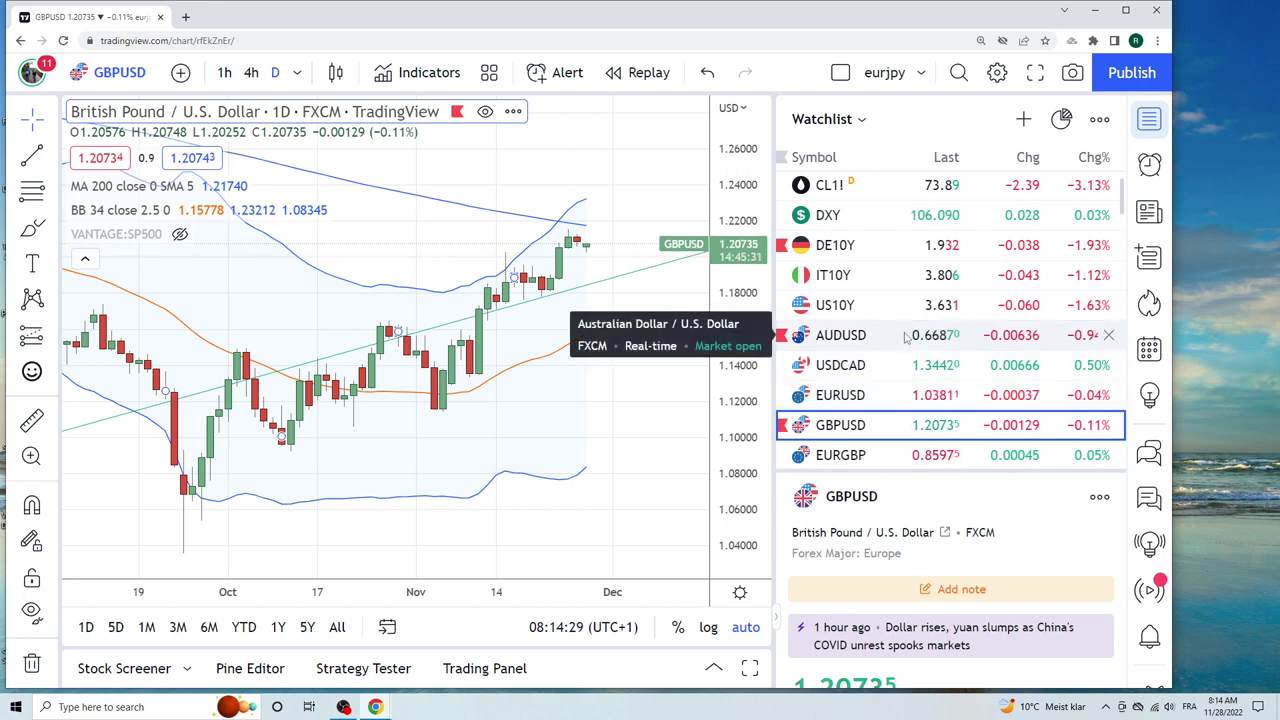
scroll(906, 336, "up", 1)
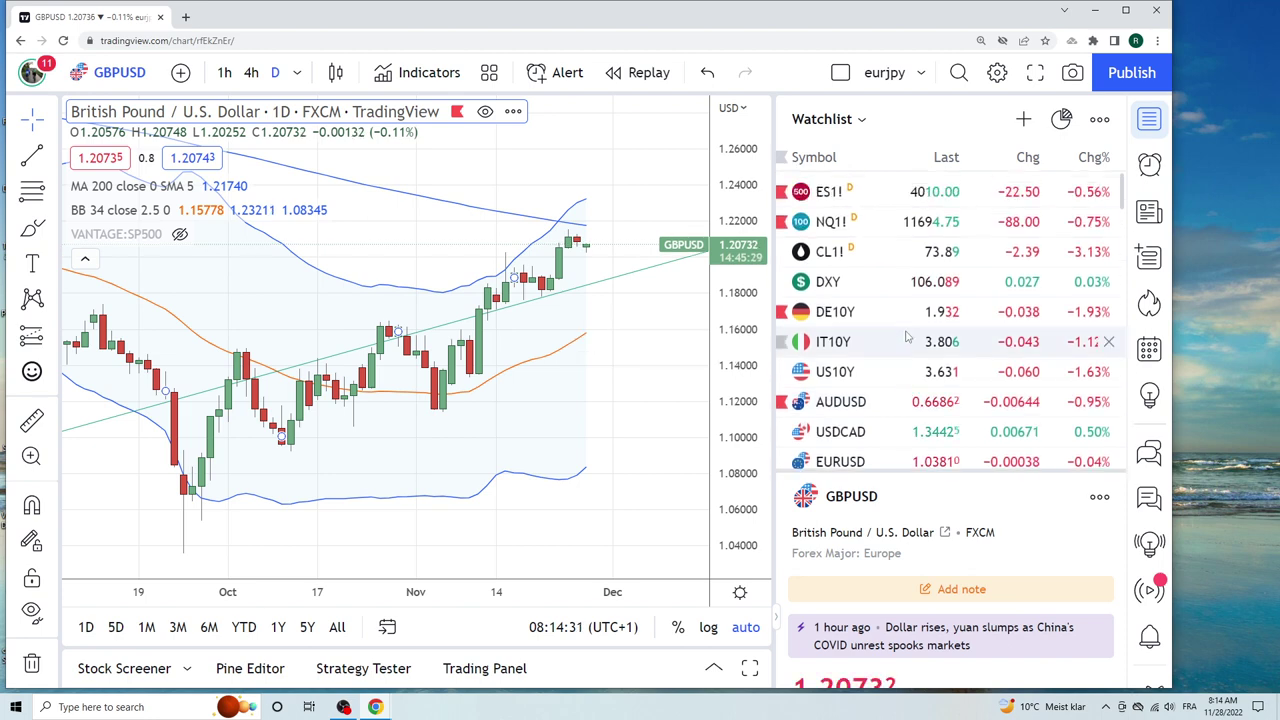
Step: View ES1! on 4-hour candles, then switch to Light Crude Oil futures (CL1!)
left_click(843, 203)
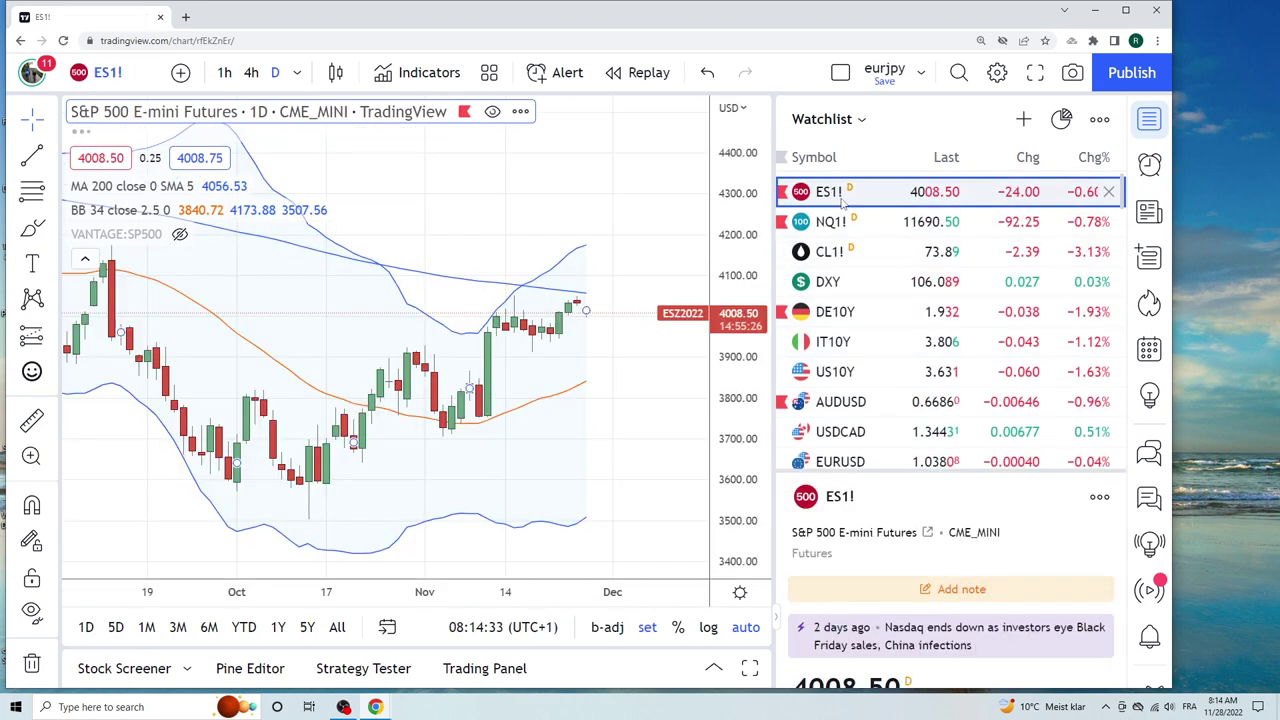
left_click(251, 78)
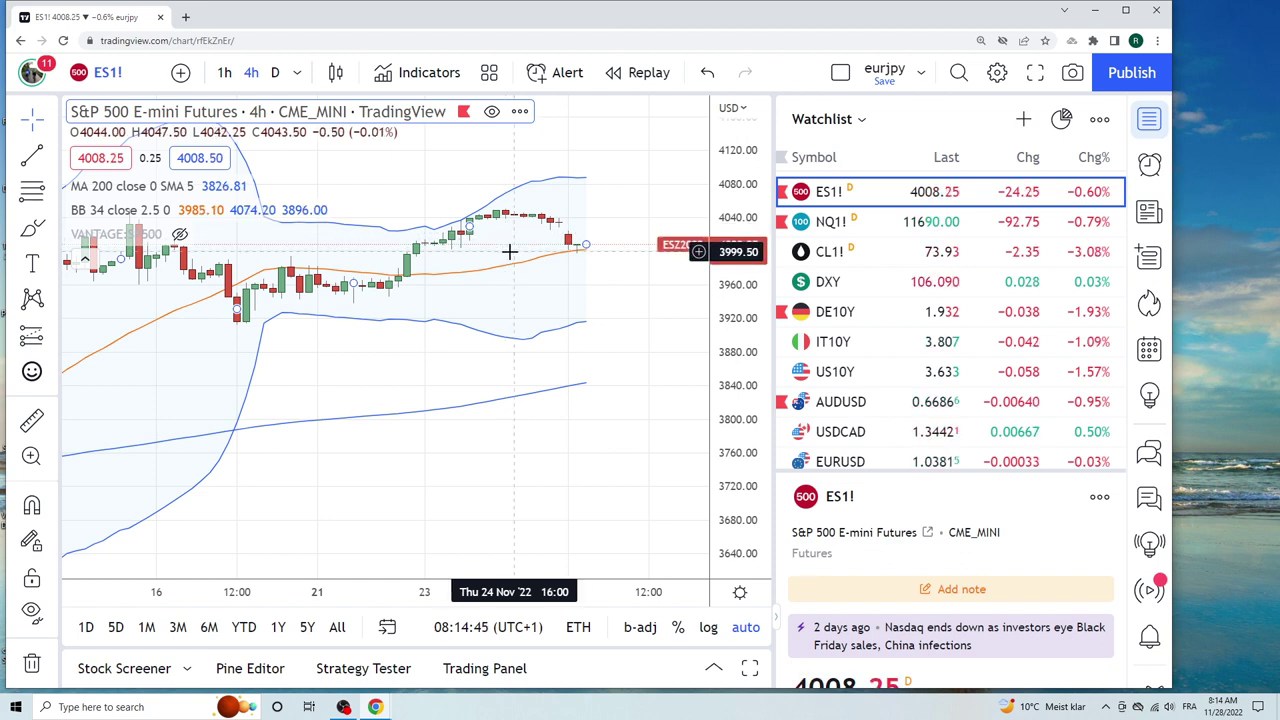
left_click(855, 253)
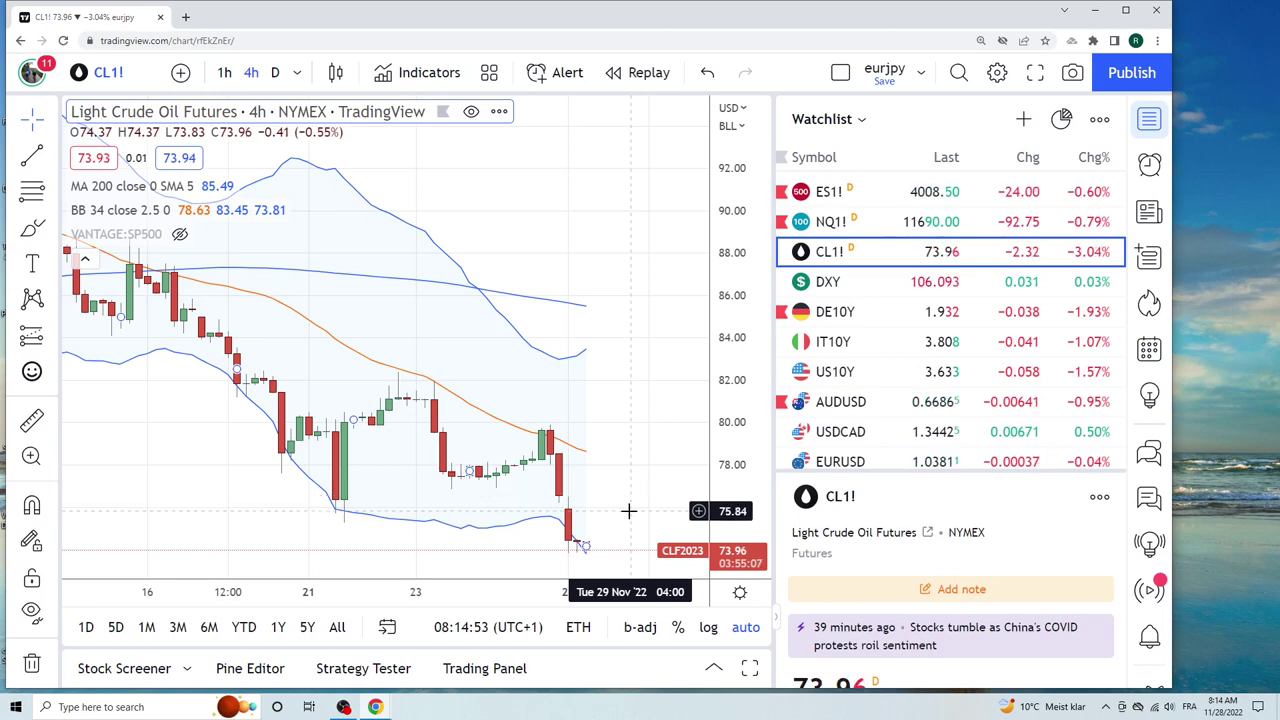
Step: Zoom out the CL1! chart, compare 1h and daily candles, and finish on 1-hour
scroll(634, 478, "down", 2)
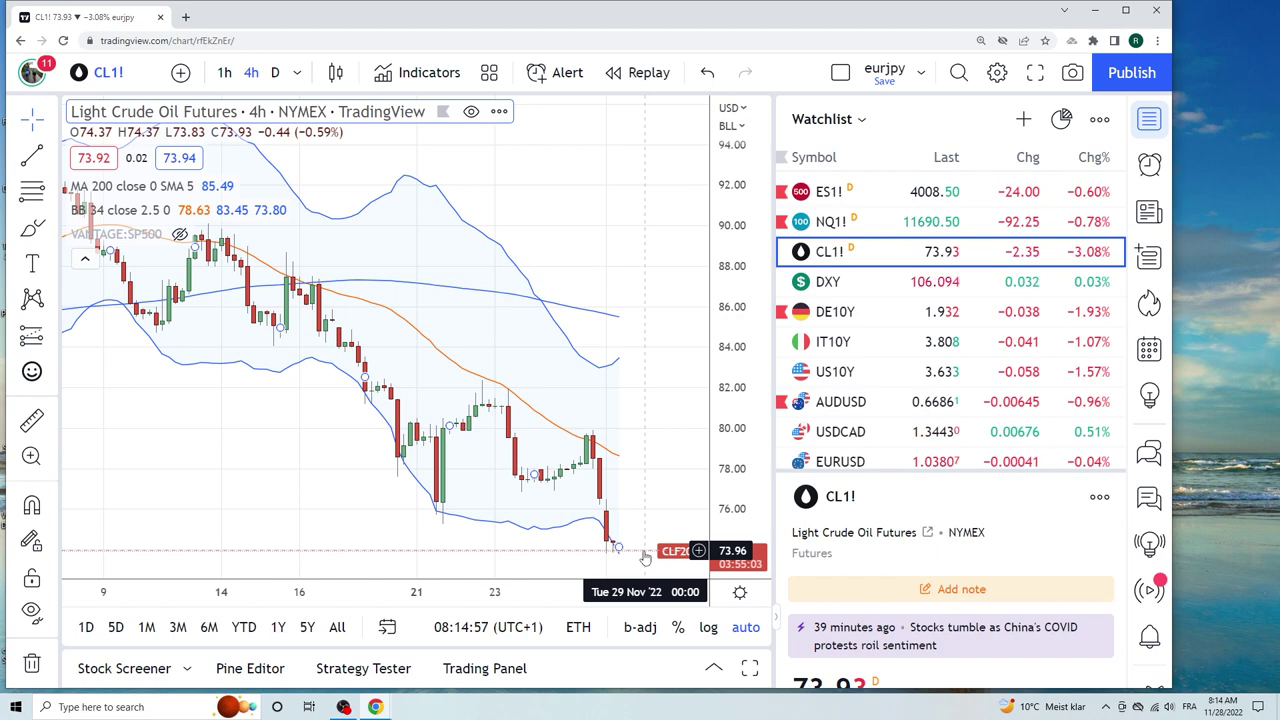
scroll(650, 457, "down", 2)
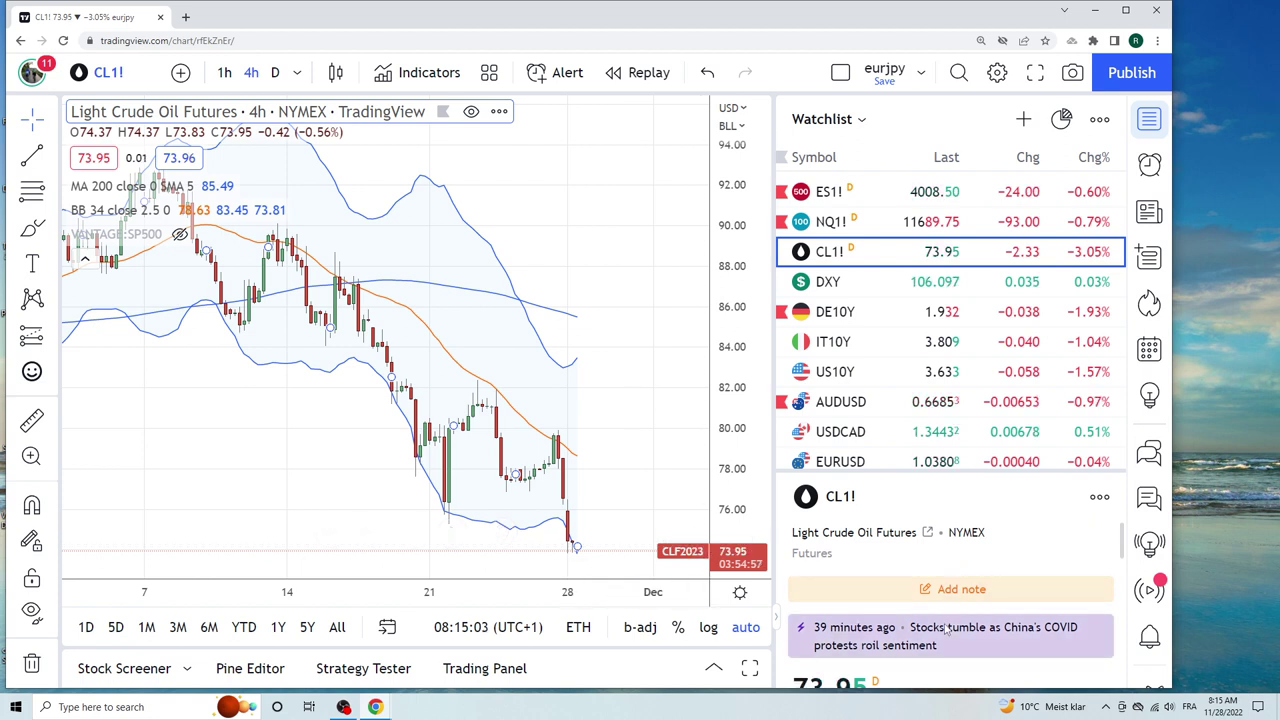
scroll(933, 655, "down", 3)
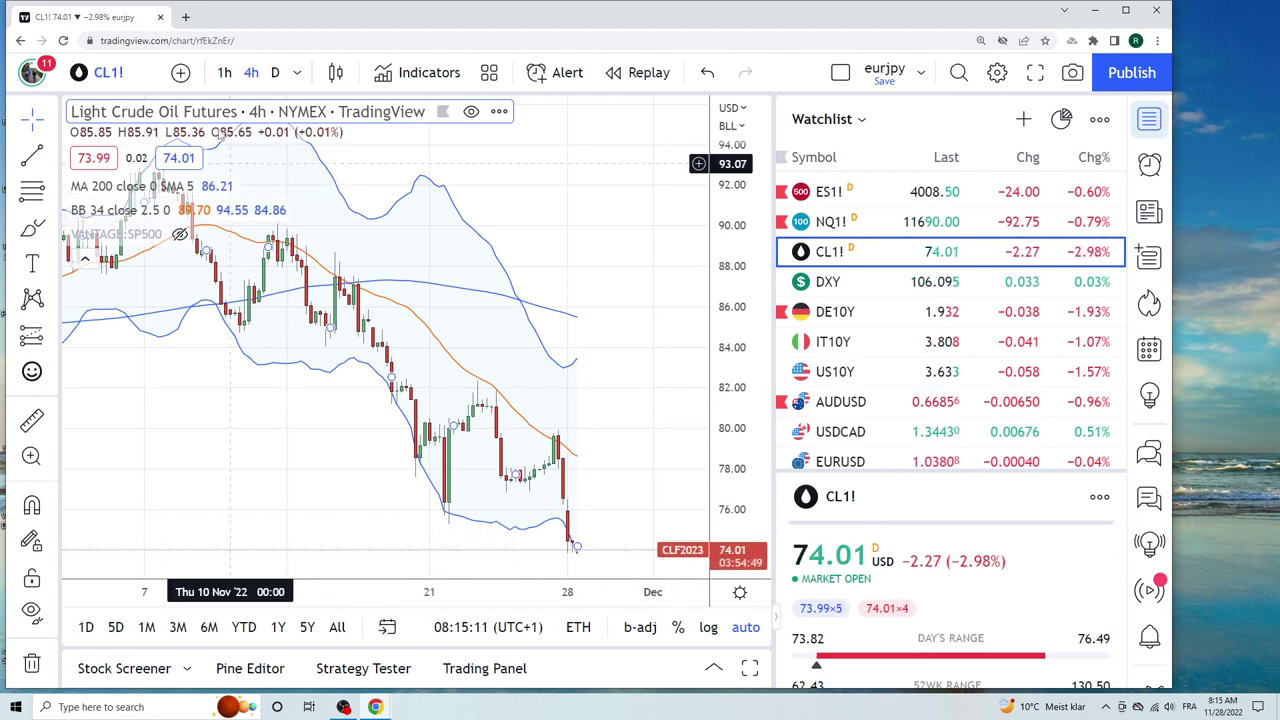
left_click(224, 72)
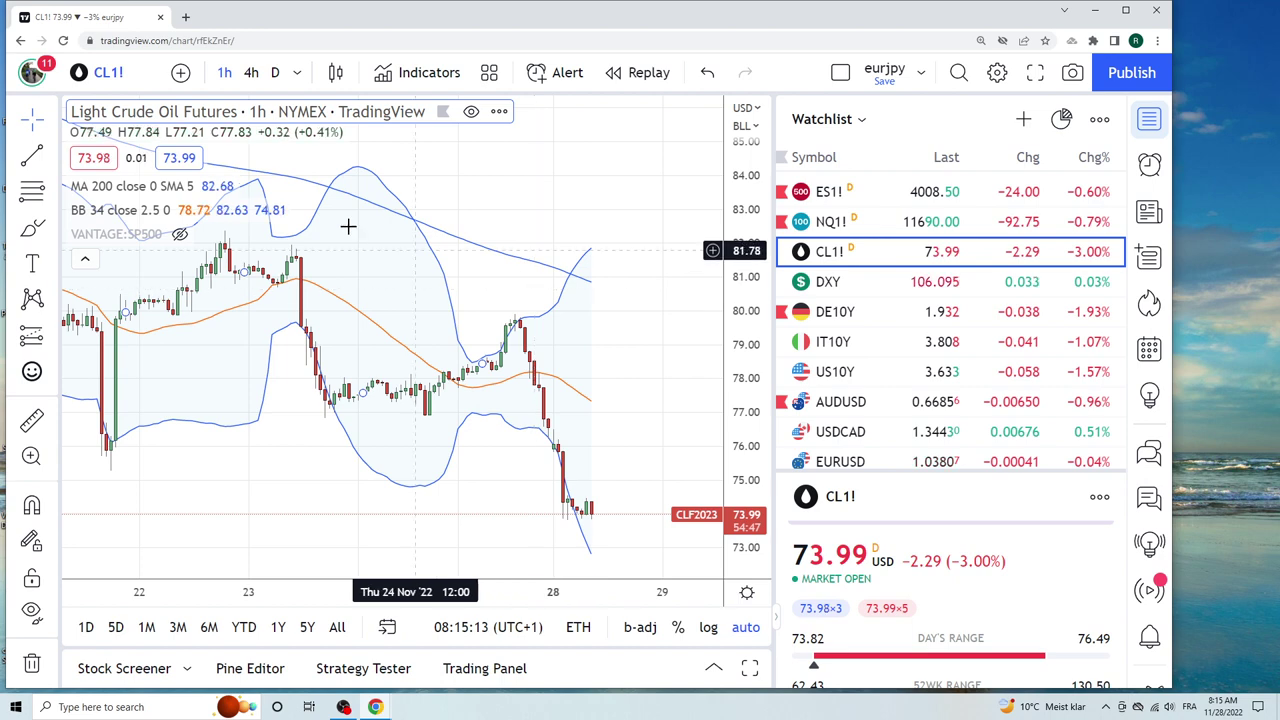
left_click(275, 72)
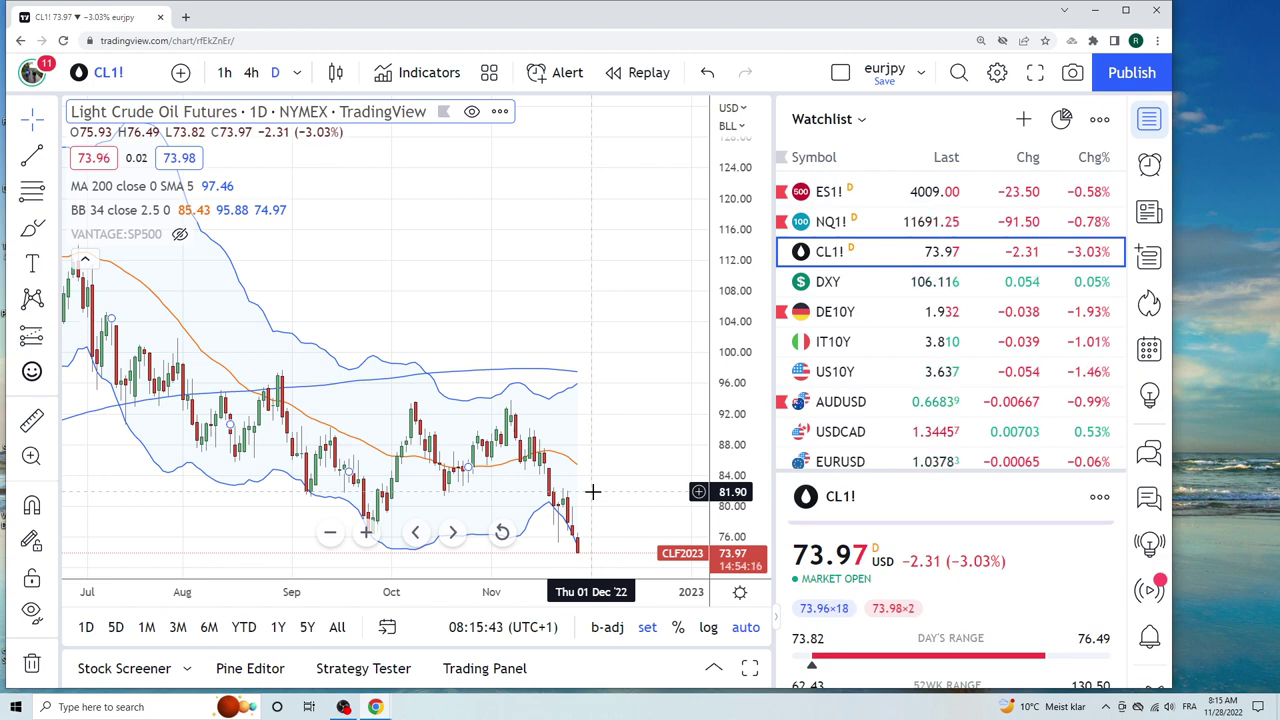
left_click(225, 74)
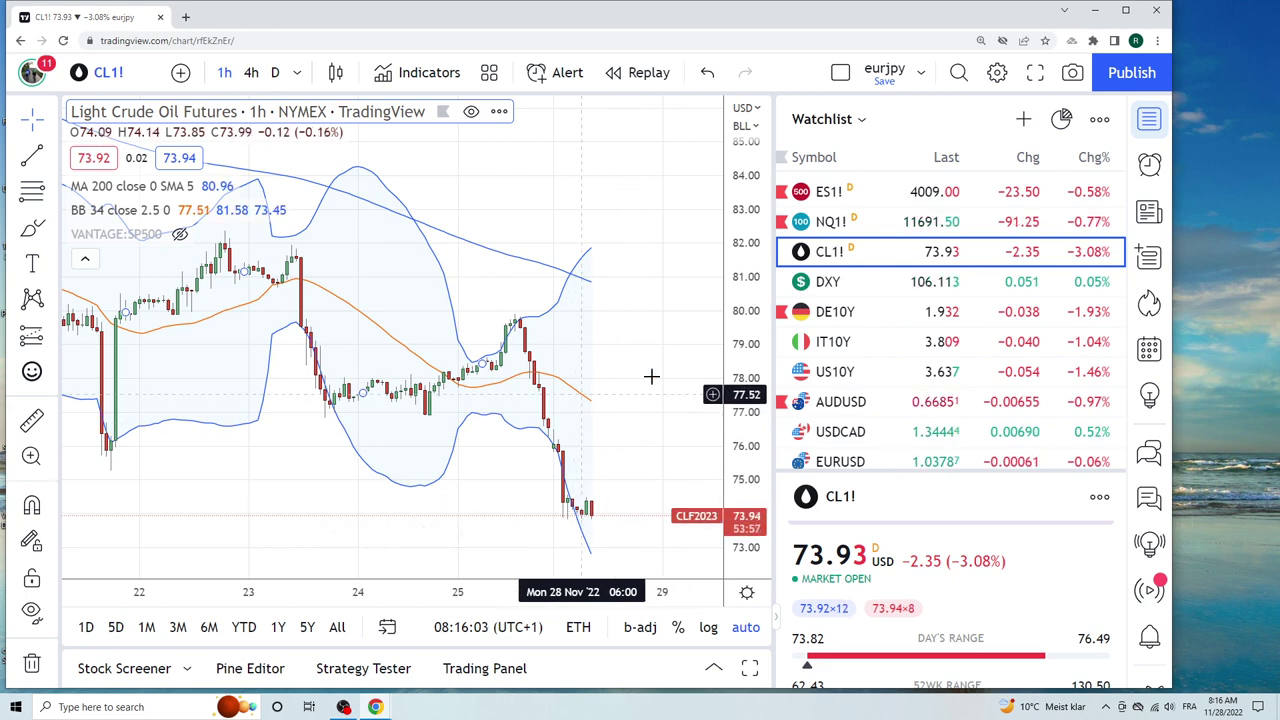
Step: Open the US10Y yield chart on daily candles
left_click(838, 374)
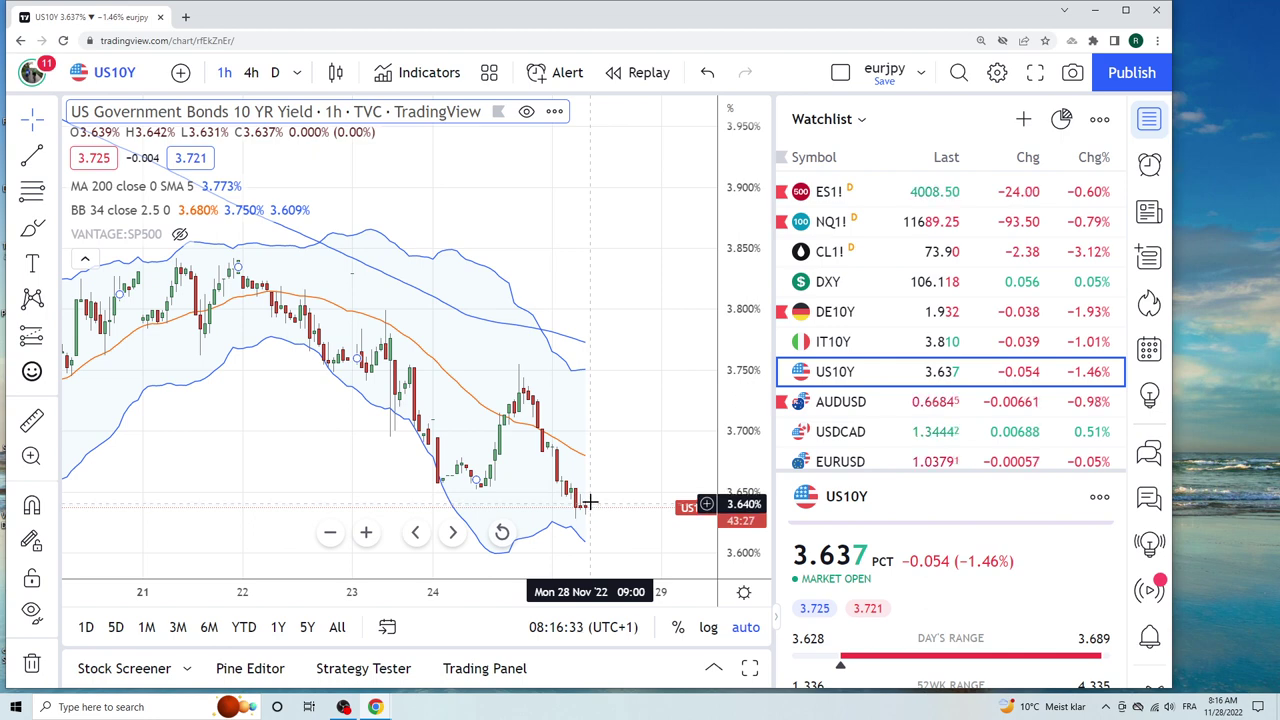
left_click(275, 73)
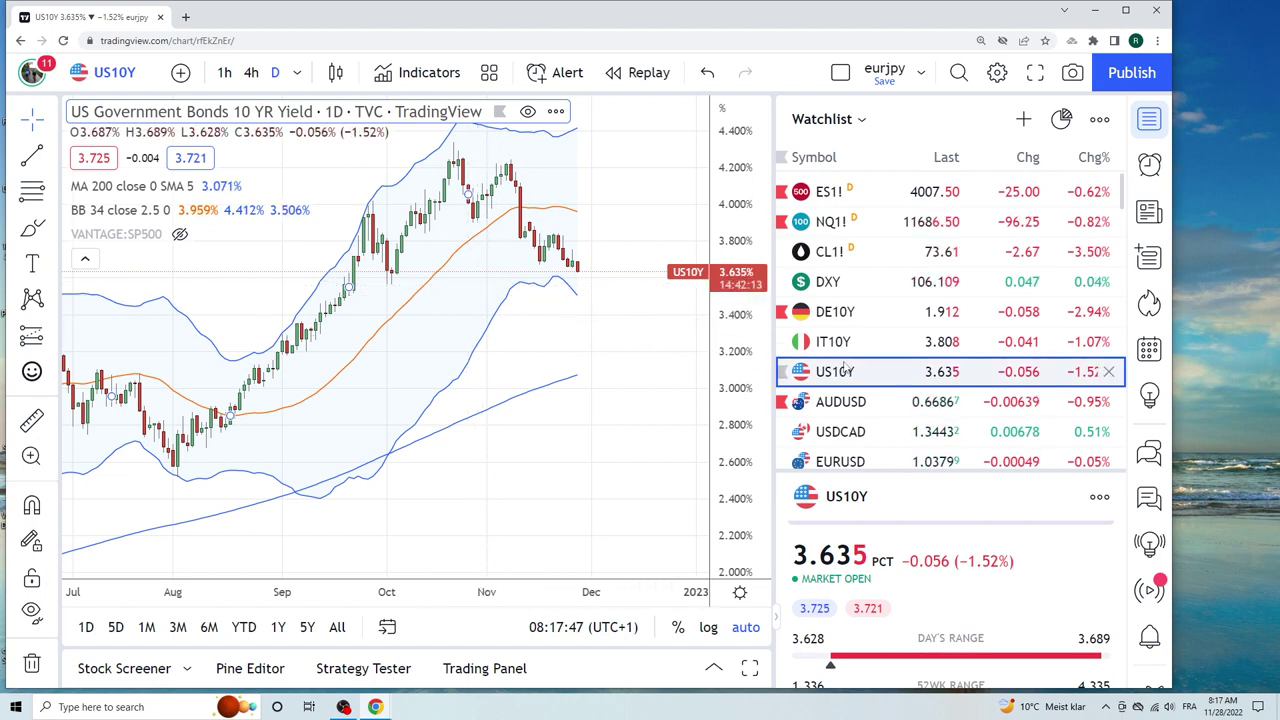
Step: Step through AUDUSD, USDCAD and EURCAD, then load the EURUSD daily chart
key("Down")
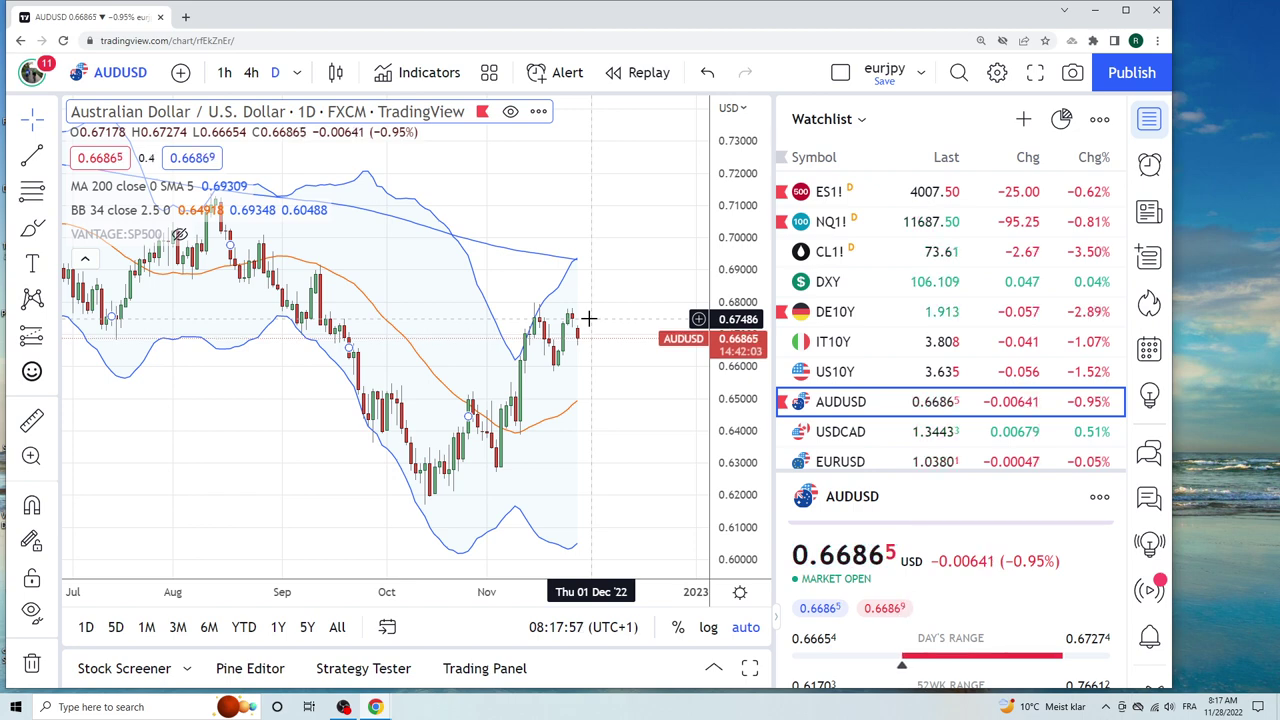
left_click(833, 434)
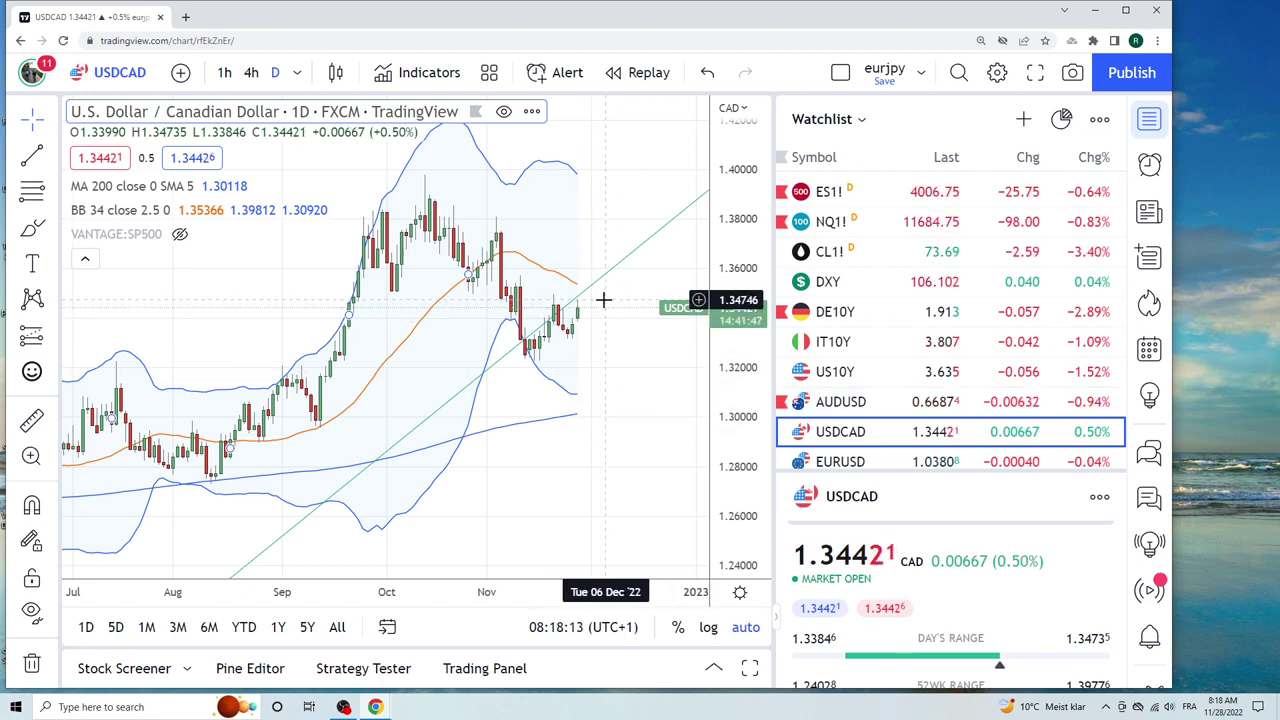
scroll(895, 340, "down", 1)
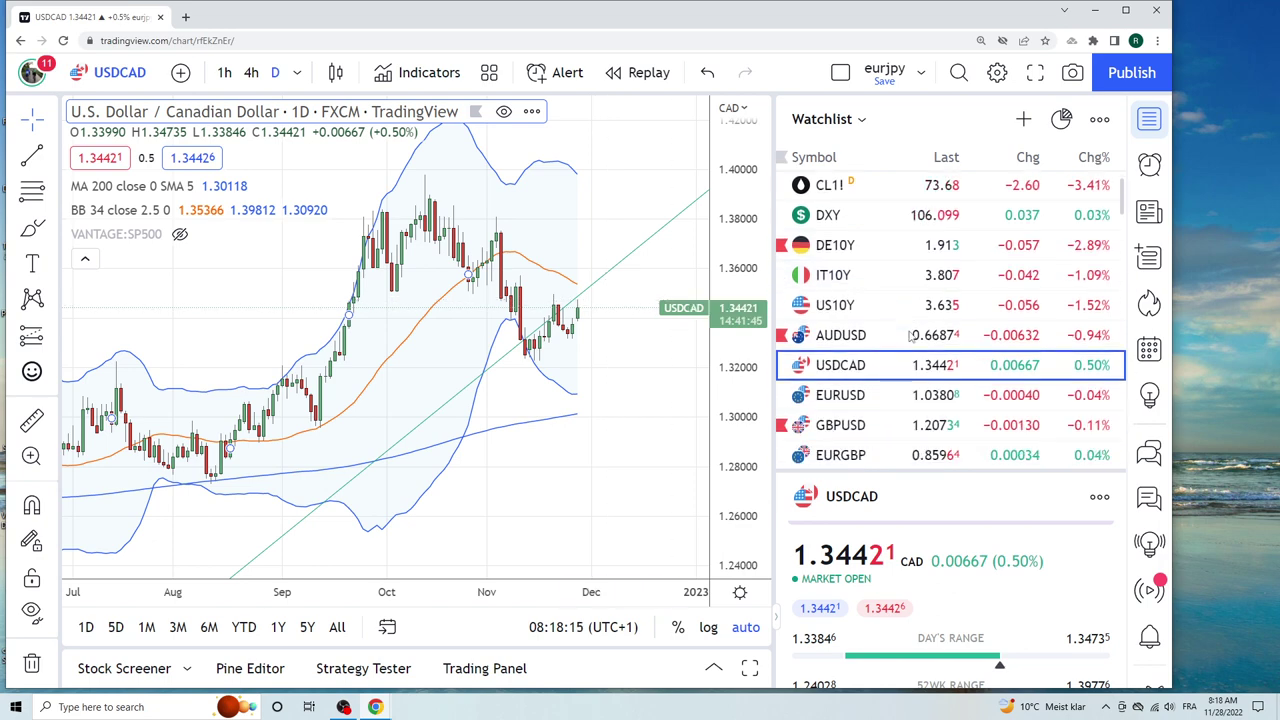
scroll(895, 340, "down", 1)
scroll(885, 380, "down", 1)
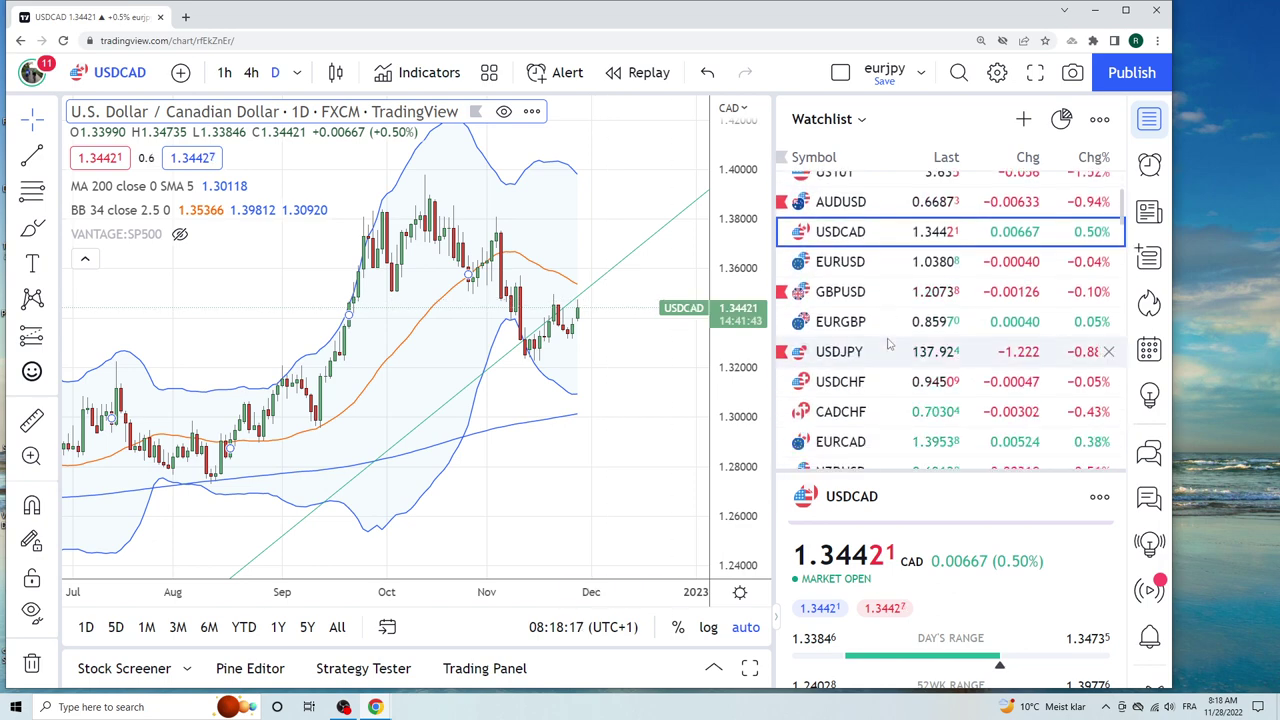
left_click(869, 447)
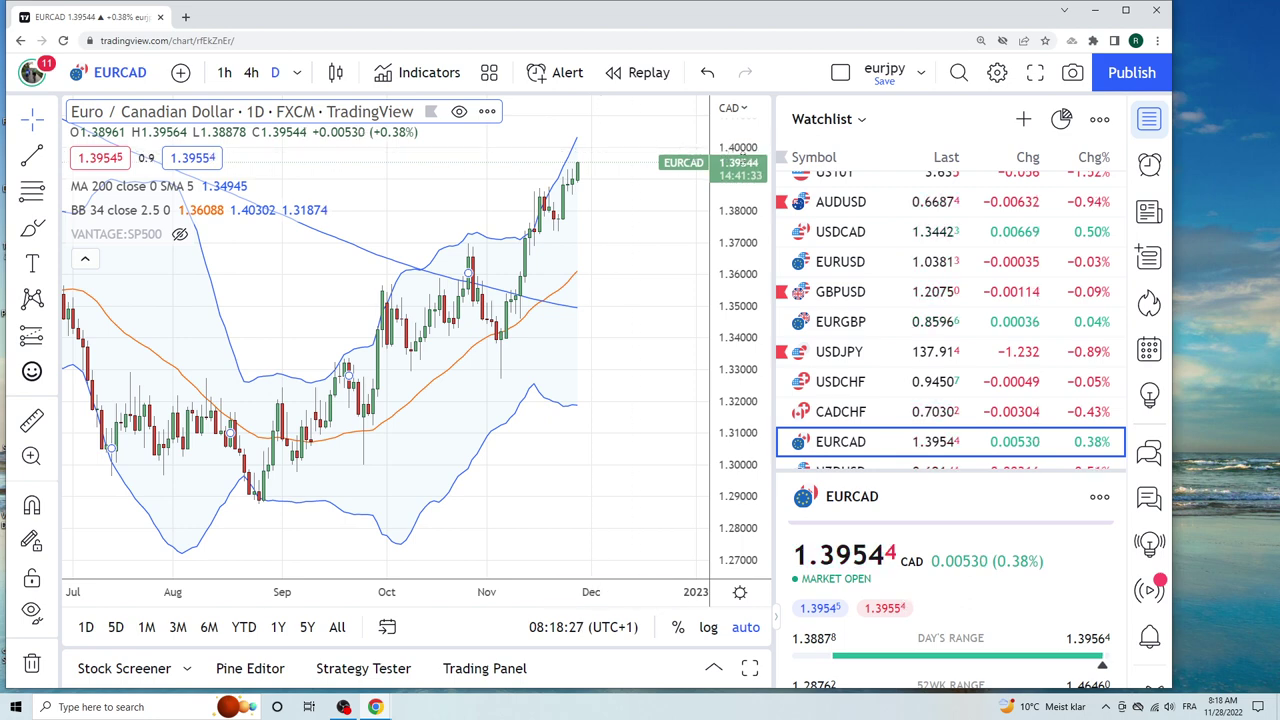
left_click(868, 238)
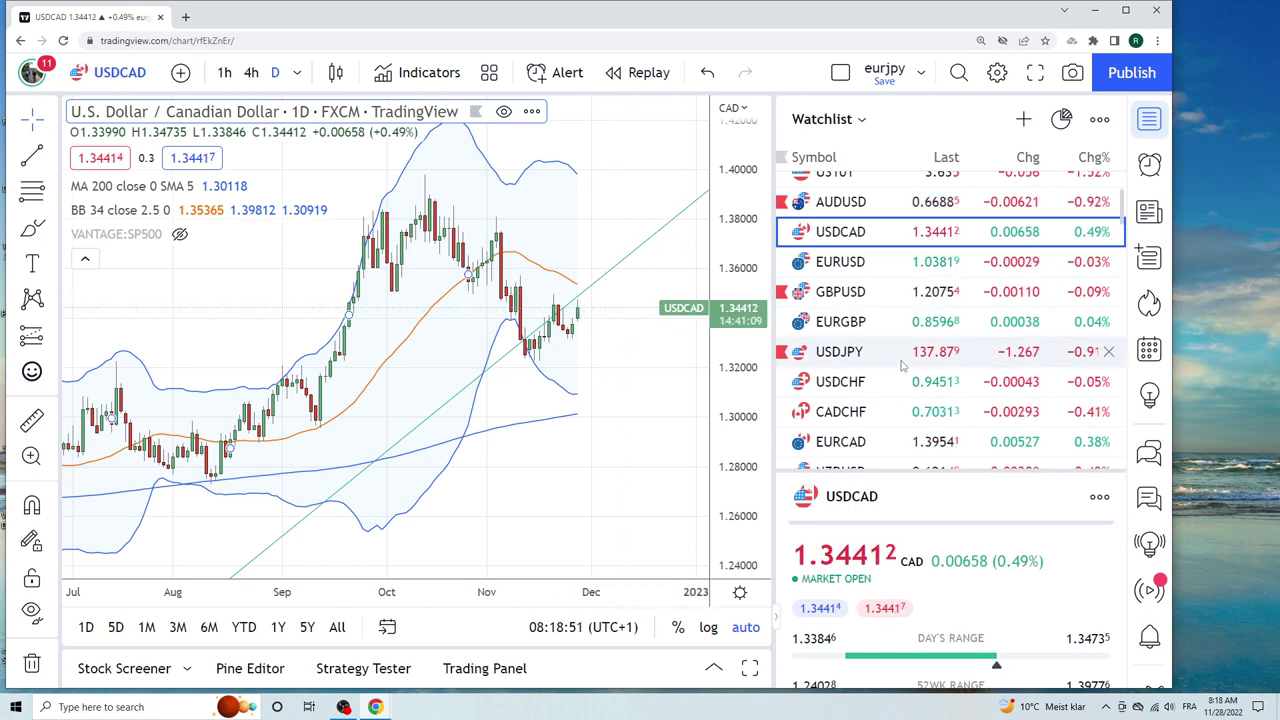
left_click(833, 262)
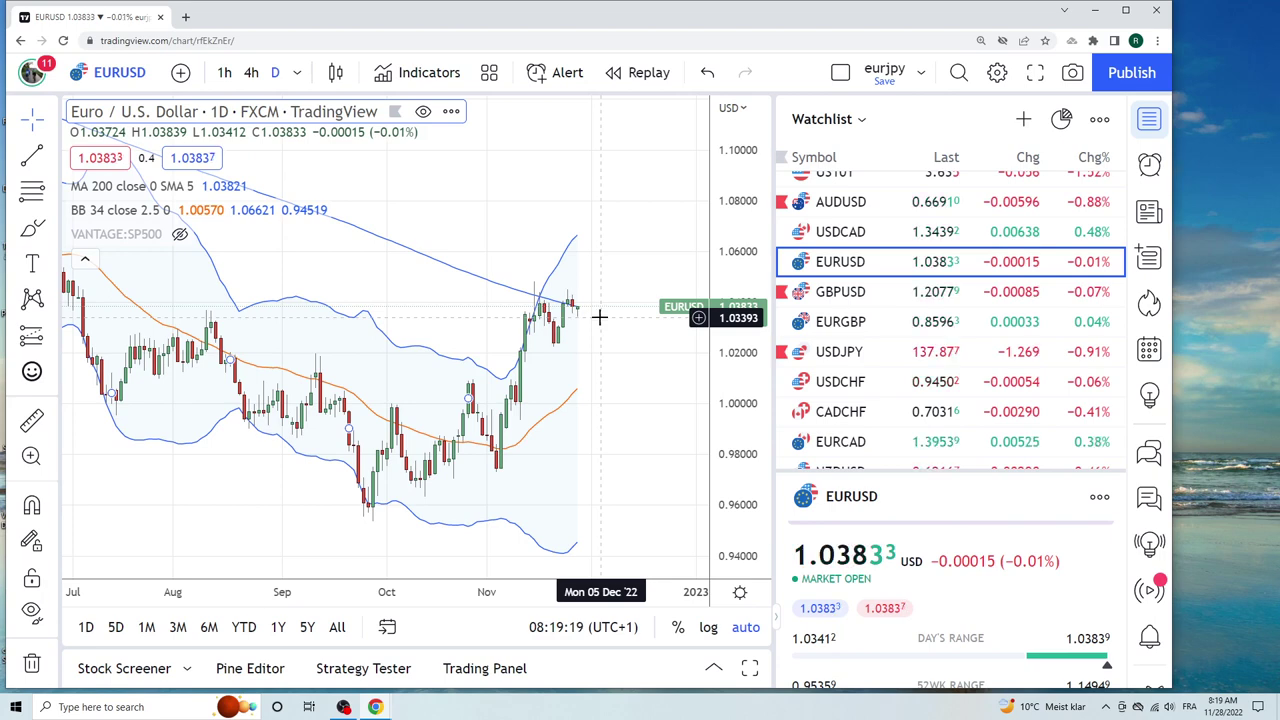
Step: Open GBPUSD and show it on 1-hour candles
left_click(856, 295)
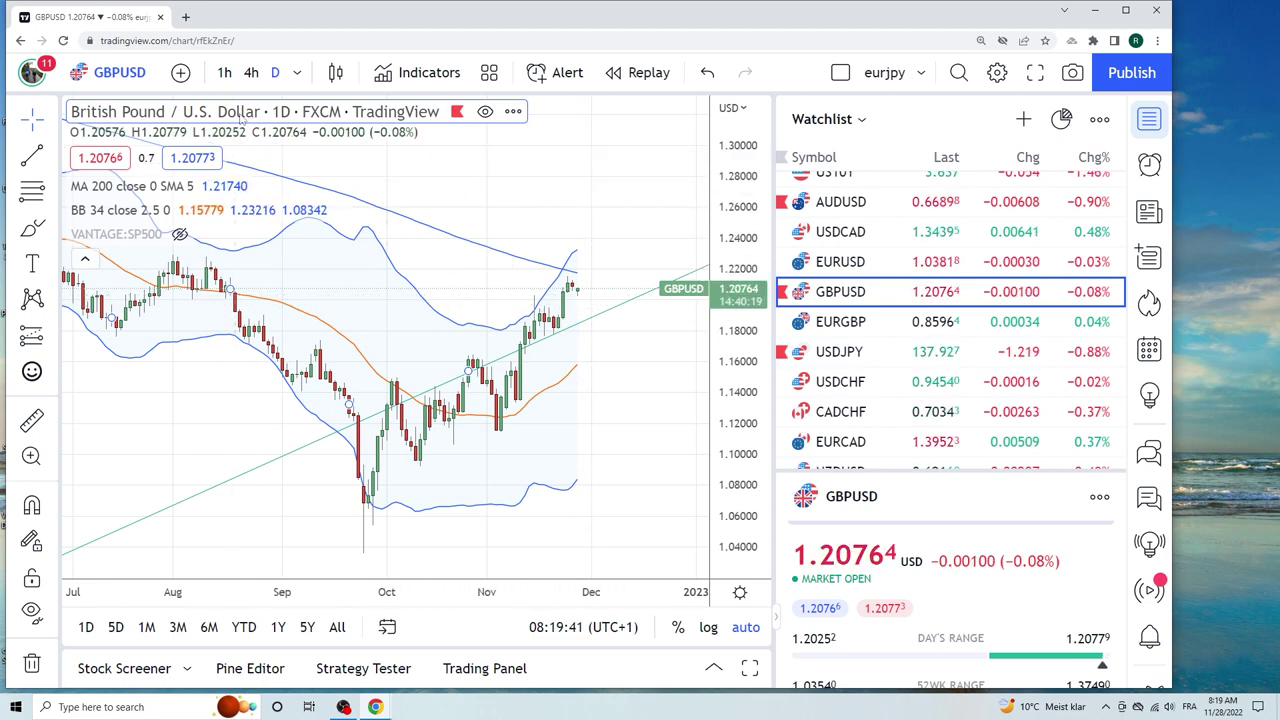
left_click(225, 74)
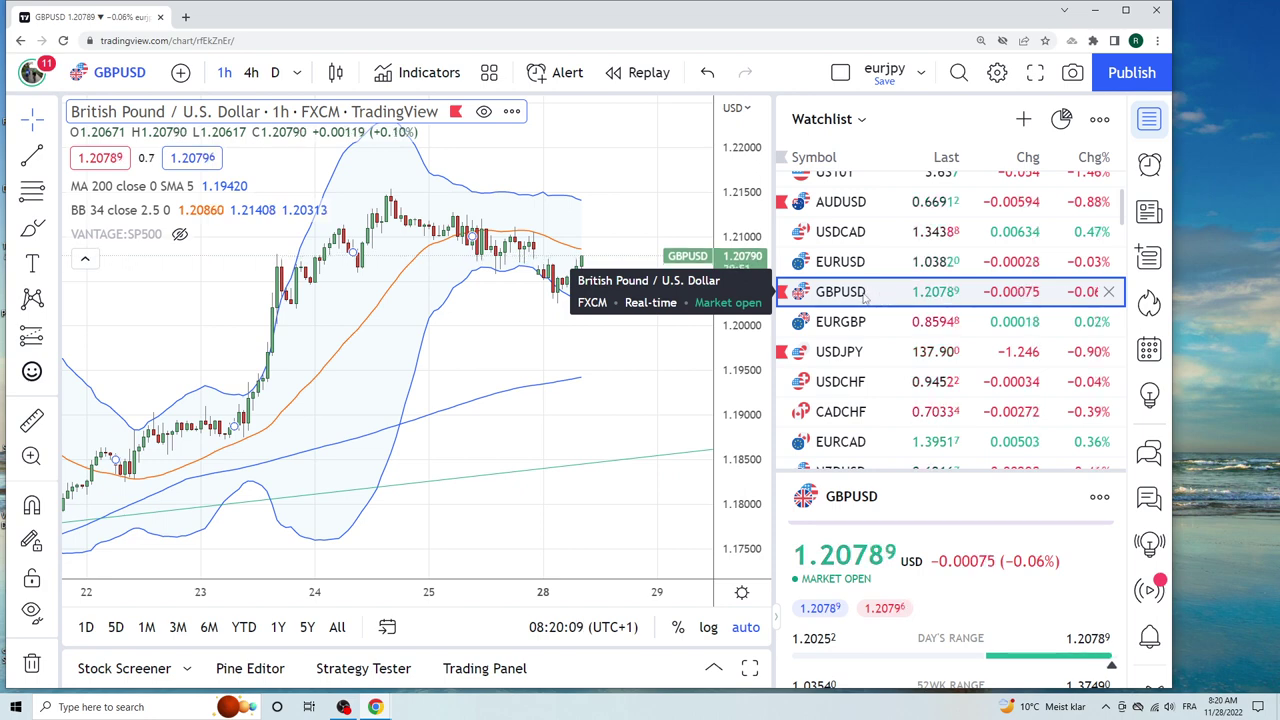
Step: Review EURGBP on daily candles, then open the USDJPY daily chart
left_click(857, 330)
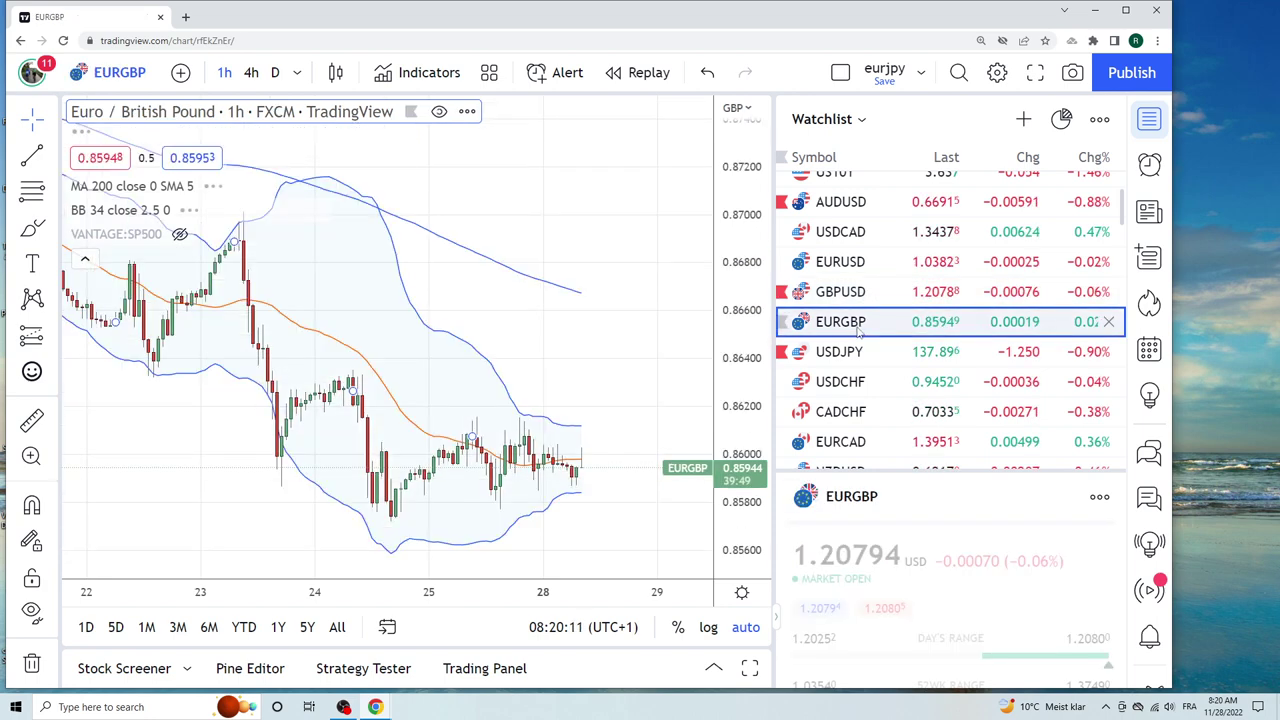
left_click(275, 72)
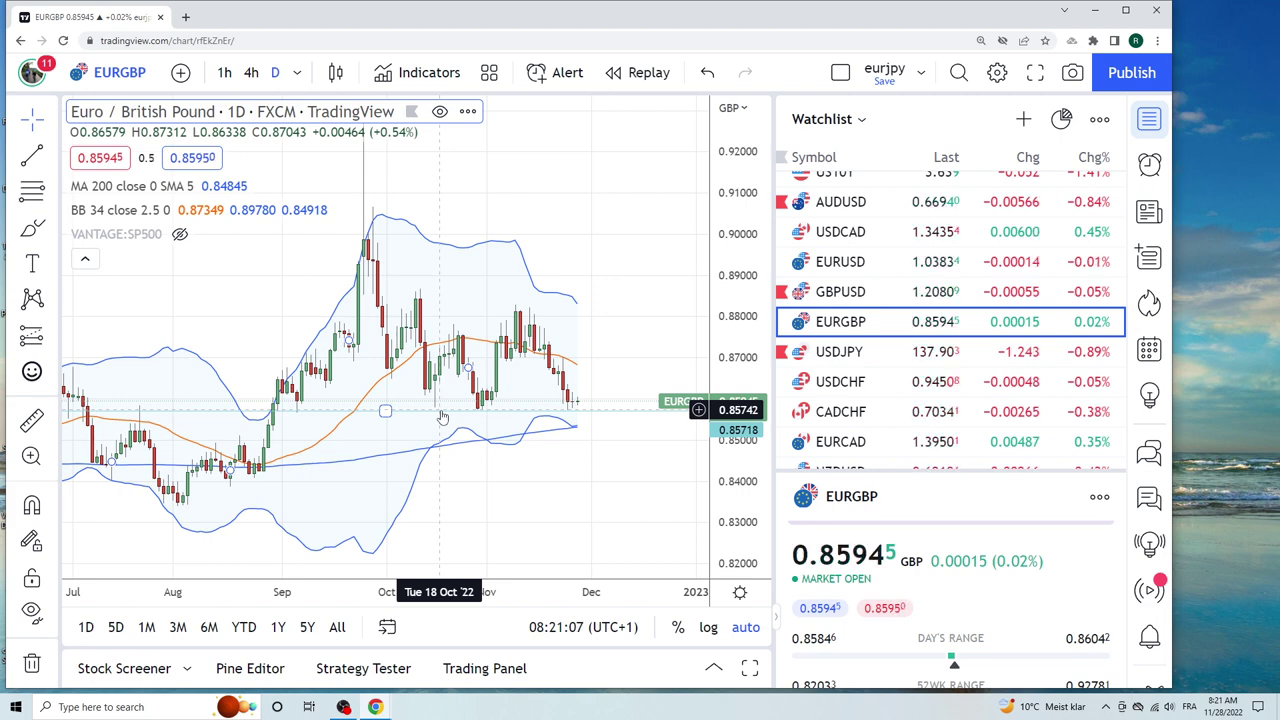
left_click(848, 353)
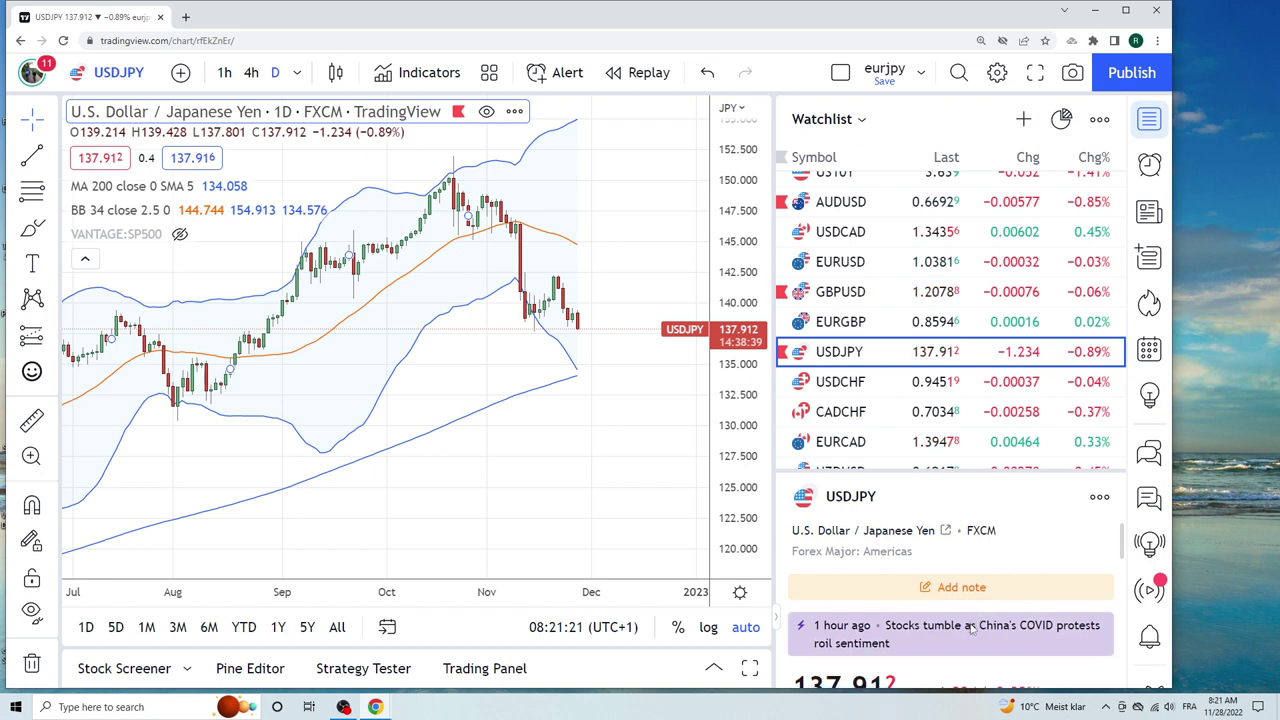
Step: Scroll the symbol details, then step the watchlist selection down to USDCHF
scroll(970, 627, "down", 2)
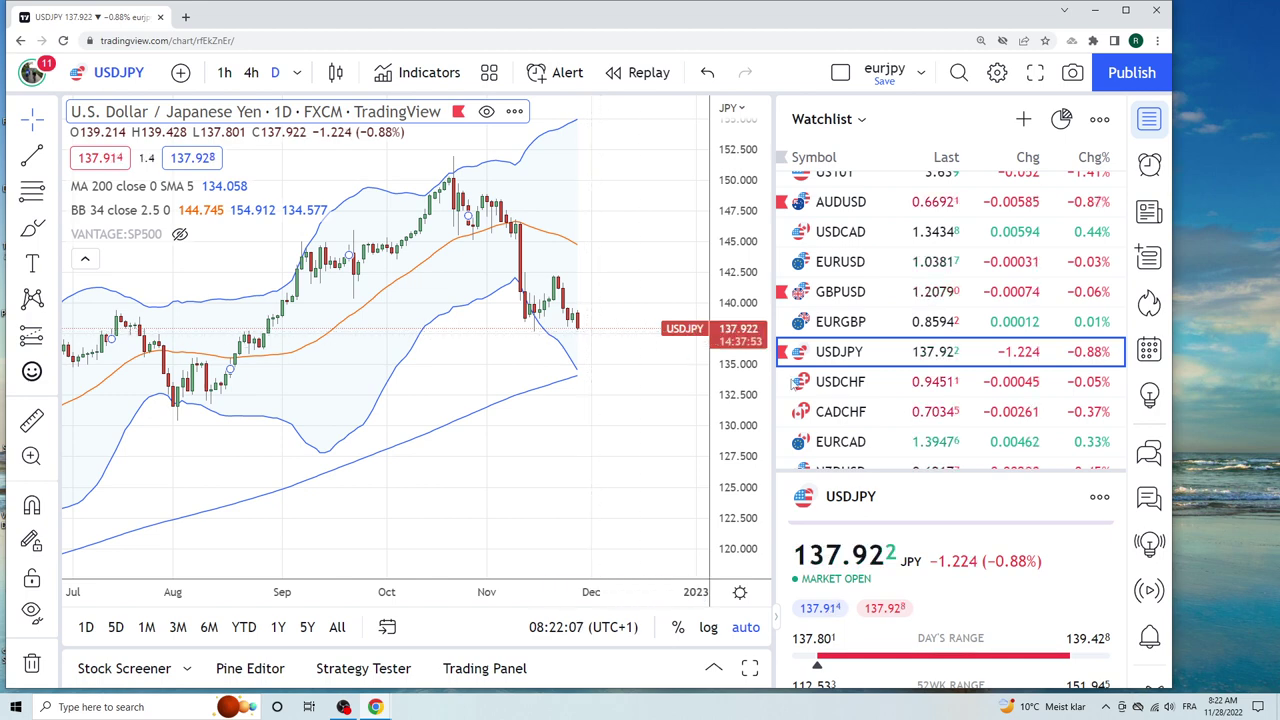
key("Down")
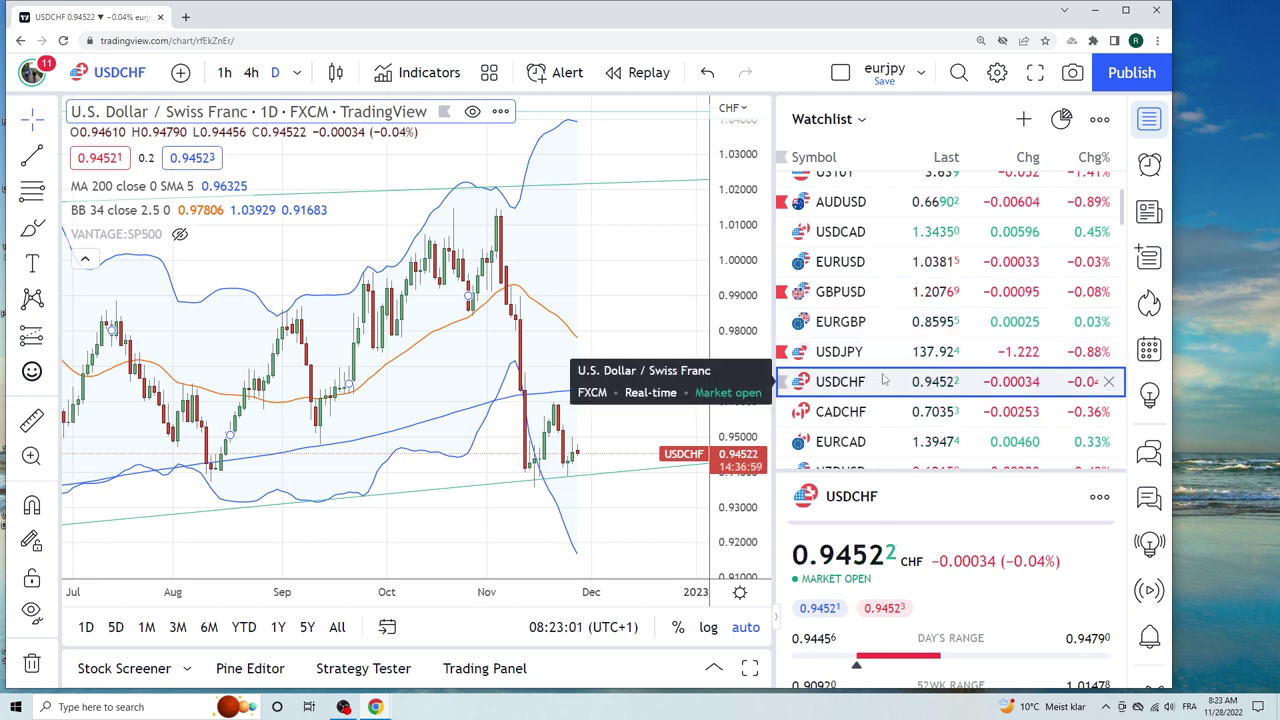
Step: Flip through CADCHF and EURCAD, then open the NZDUSD daily chart
left_click(860, 412)
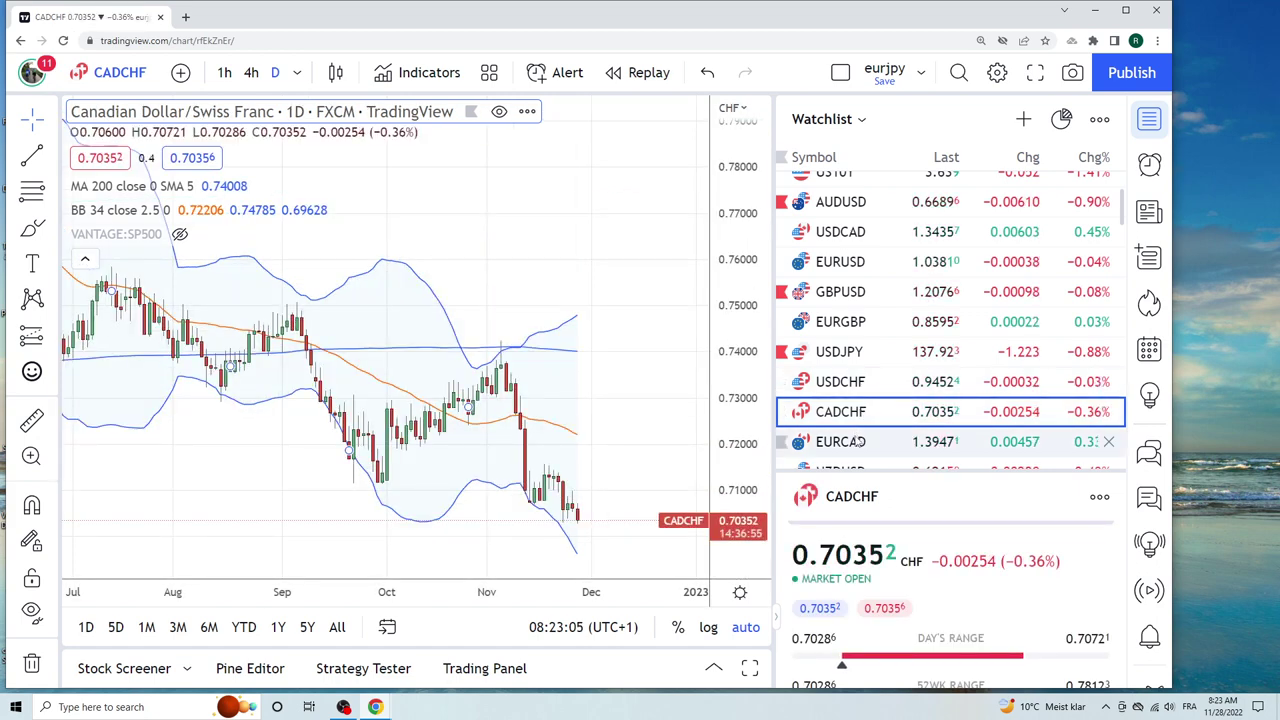
left_click(858, 443)
scroll(858, 390, "down", 1)
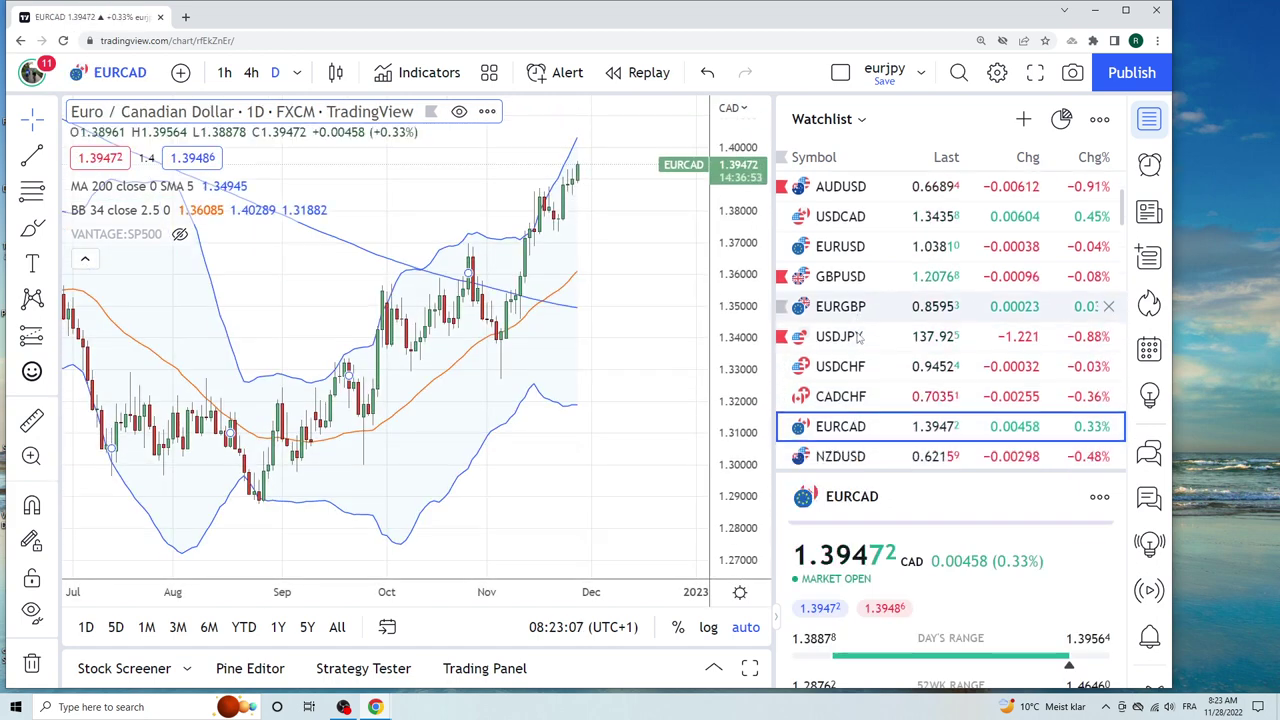
left_click(850, 405)
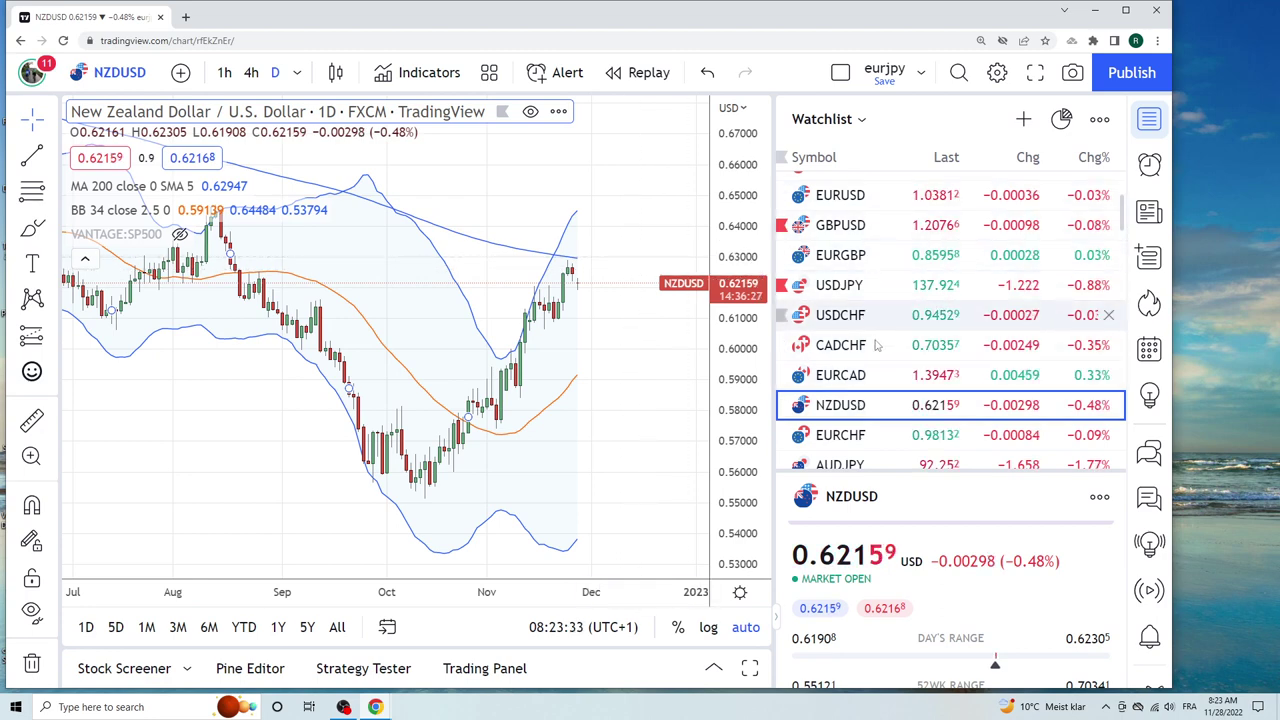
Step: Scroll down the watchlist and load the EURJPY daily chart
scroll(862, 330, "down", 1)
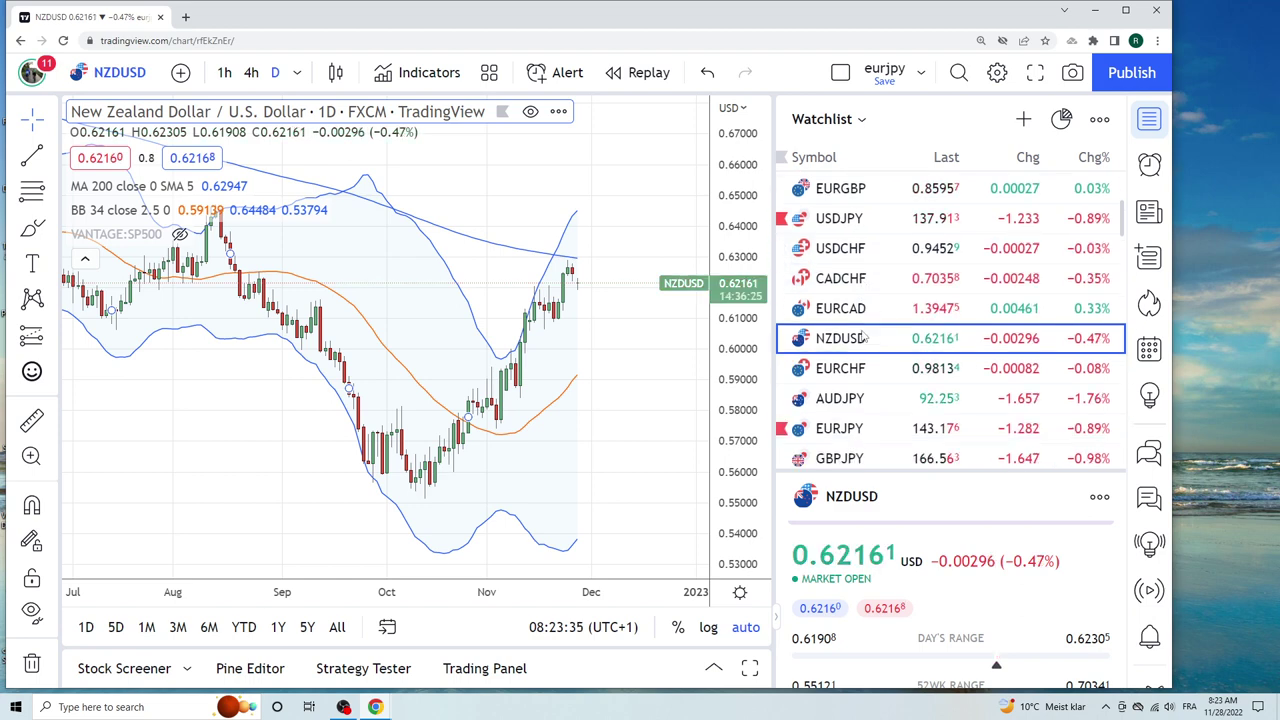
left_click(880, 398)
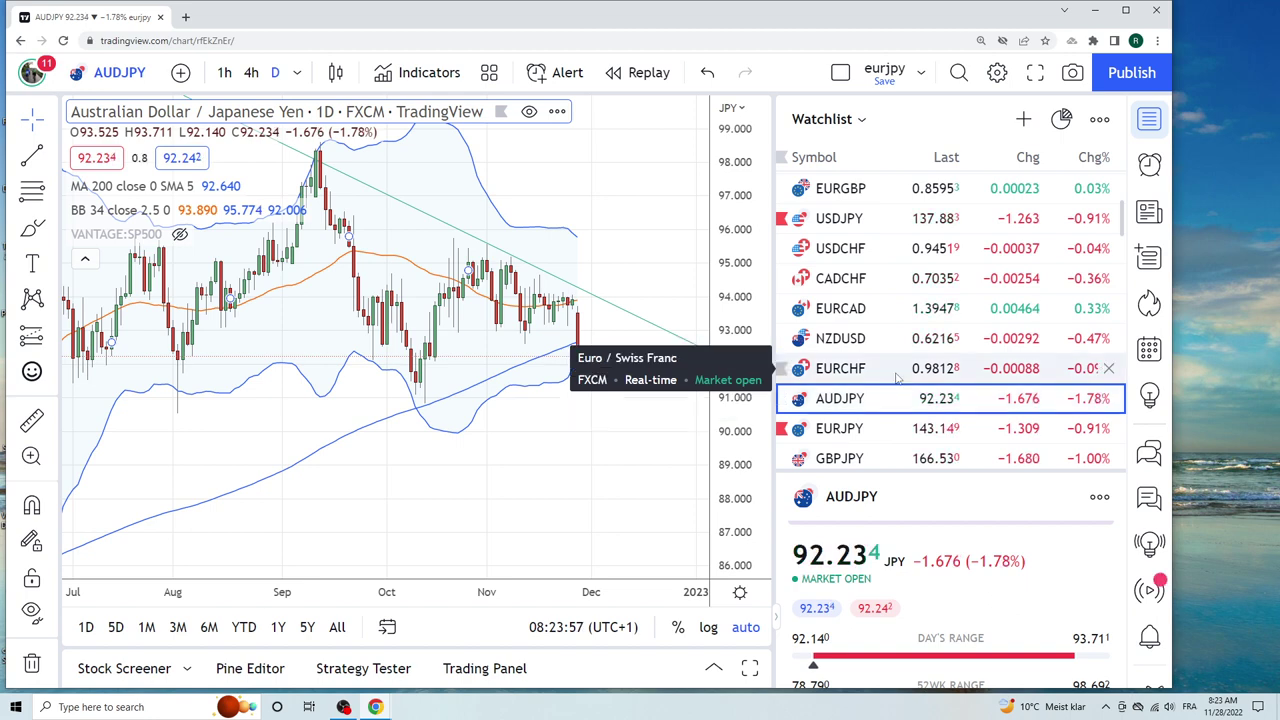
scroll(898, 345, "down", 1)
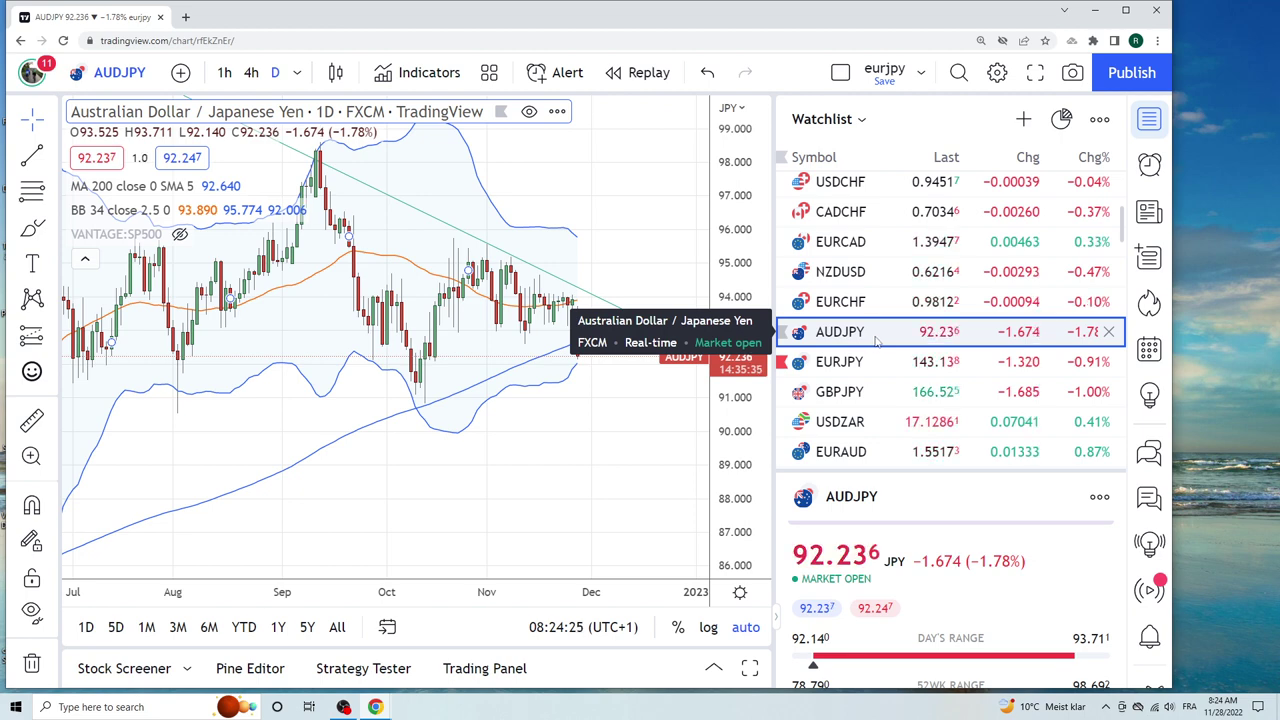
left_click(860, 368)
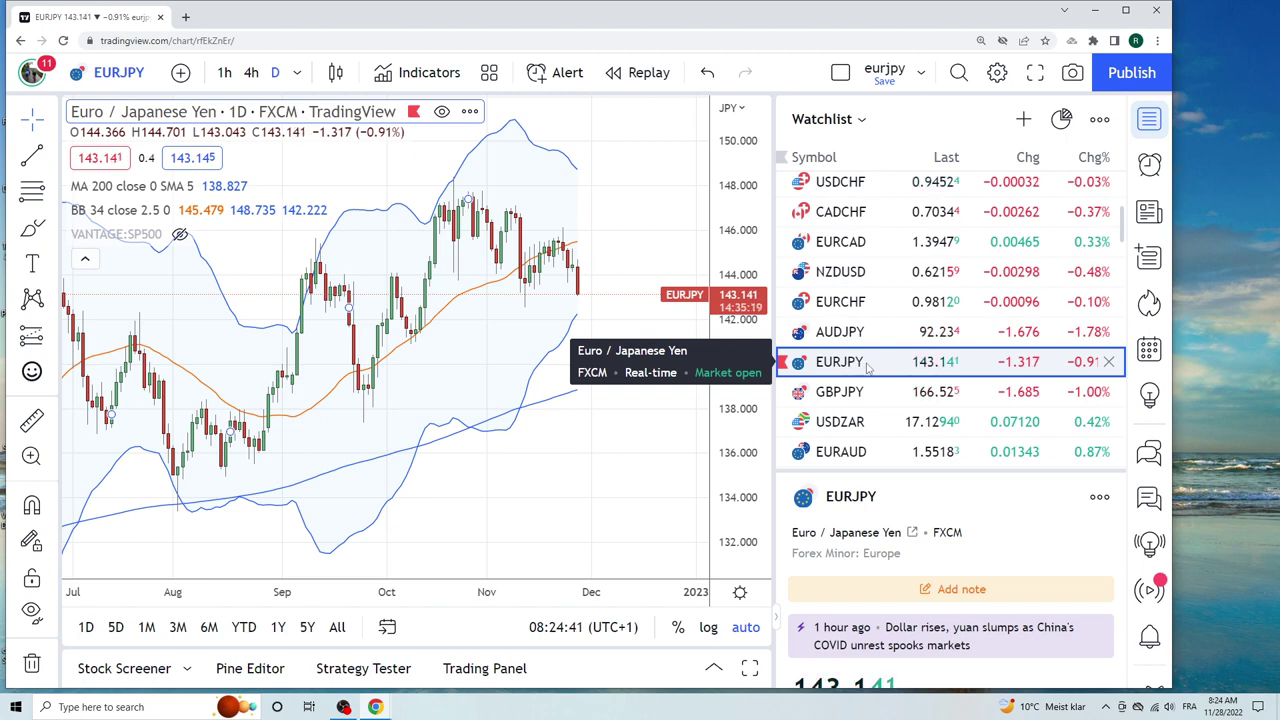
Step: Glance at the GBPJPY daily chart, then load the USDZAR chart, near 17.13 and up 0.42%
left_click(845, 396)
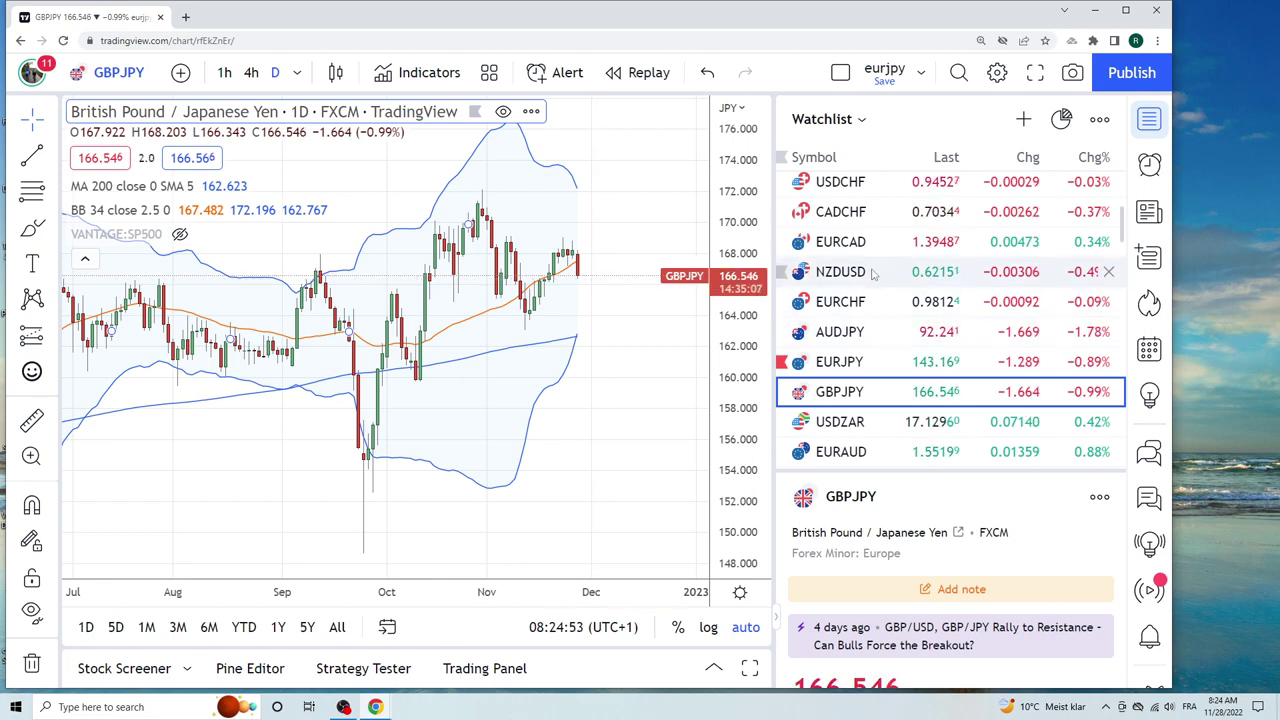
scroll(877, 285, "up", 5)
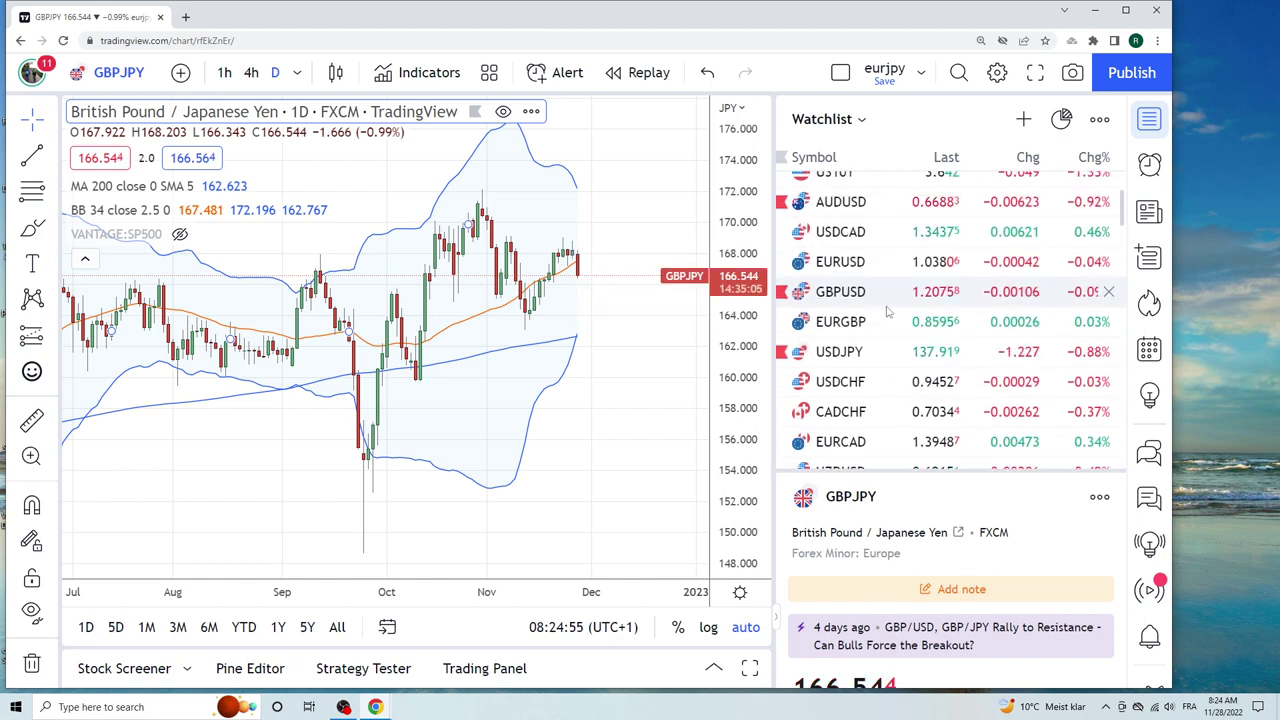
scroll(886, 318, "down", 5)
left_click(868, 325)
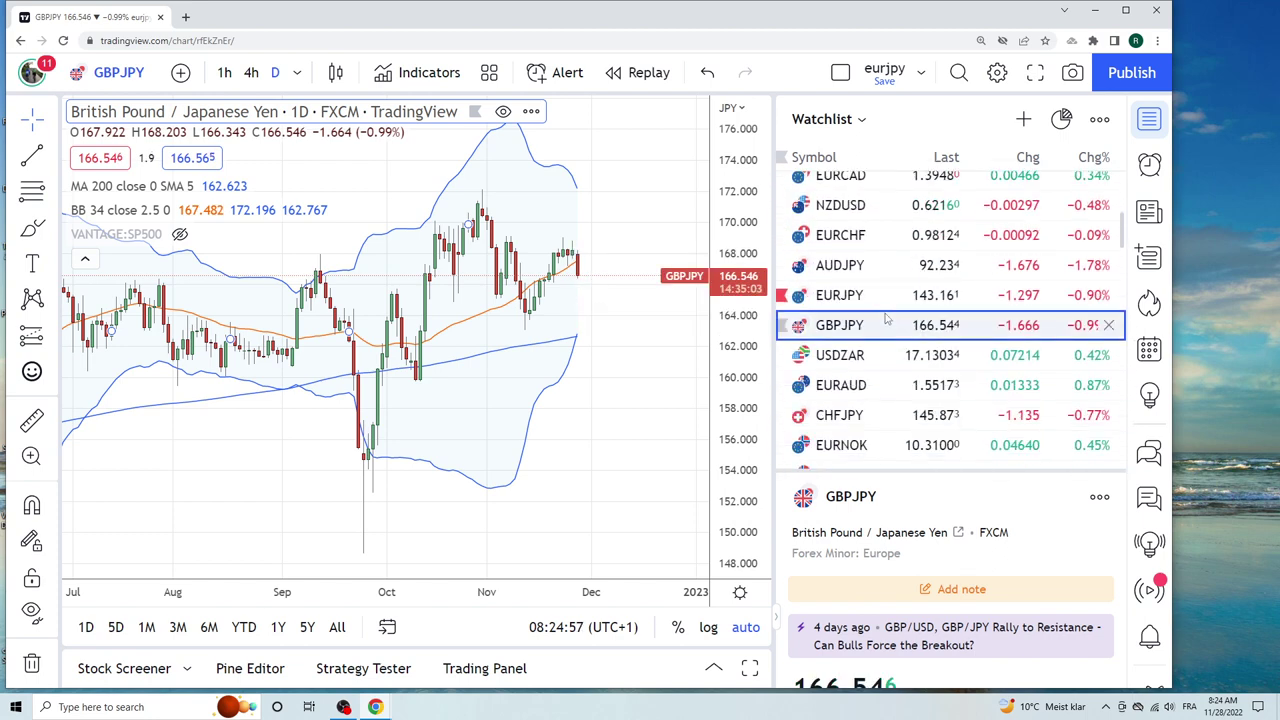
left_click(866, 356)
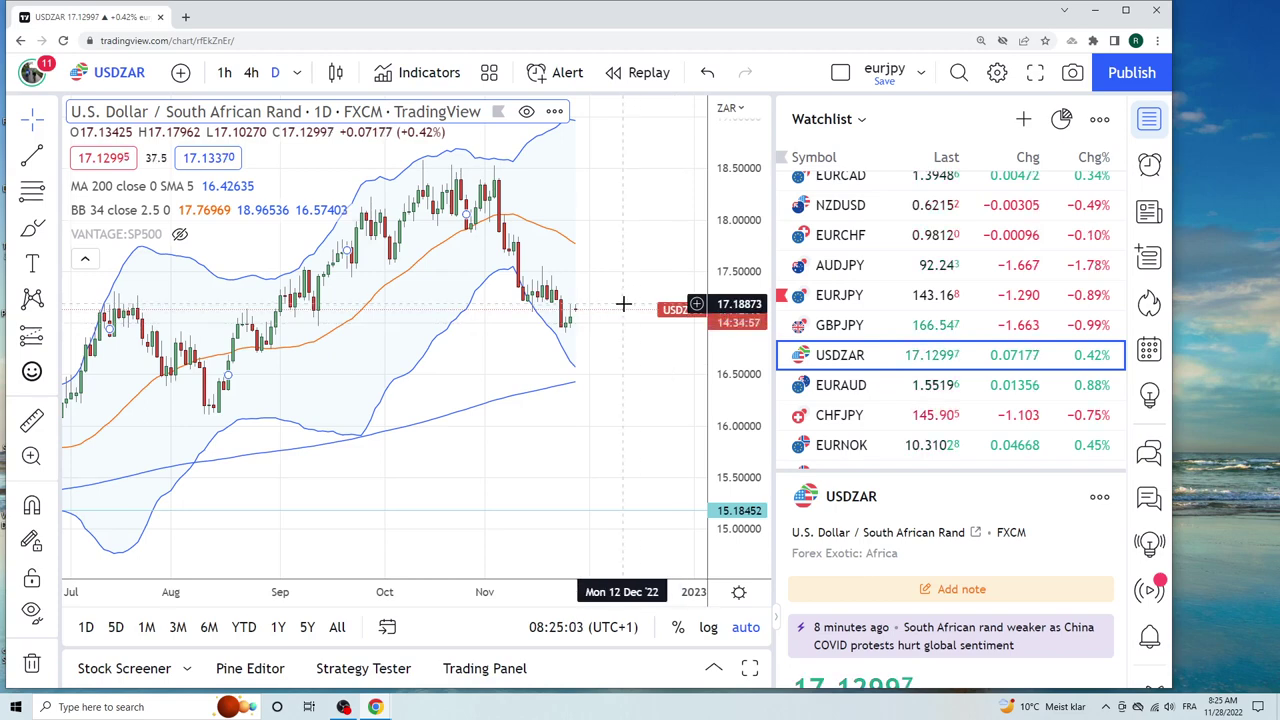
Step: Step through the watchlist from USDZAR to EURAUD, then to CHFJPY, near 145.91 and down 0.75%
key("Down")
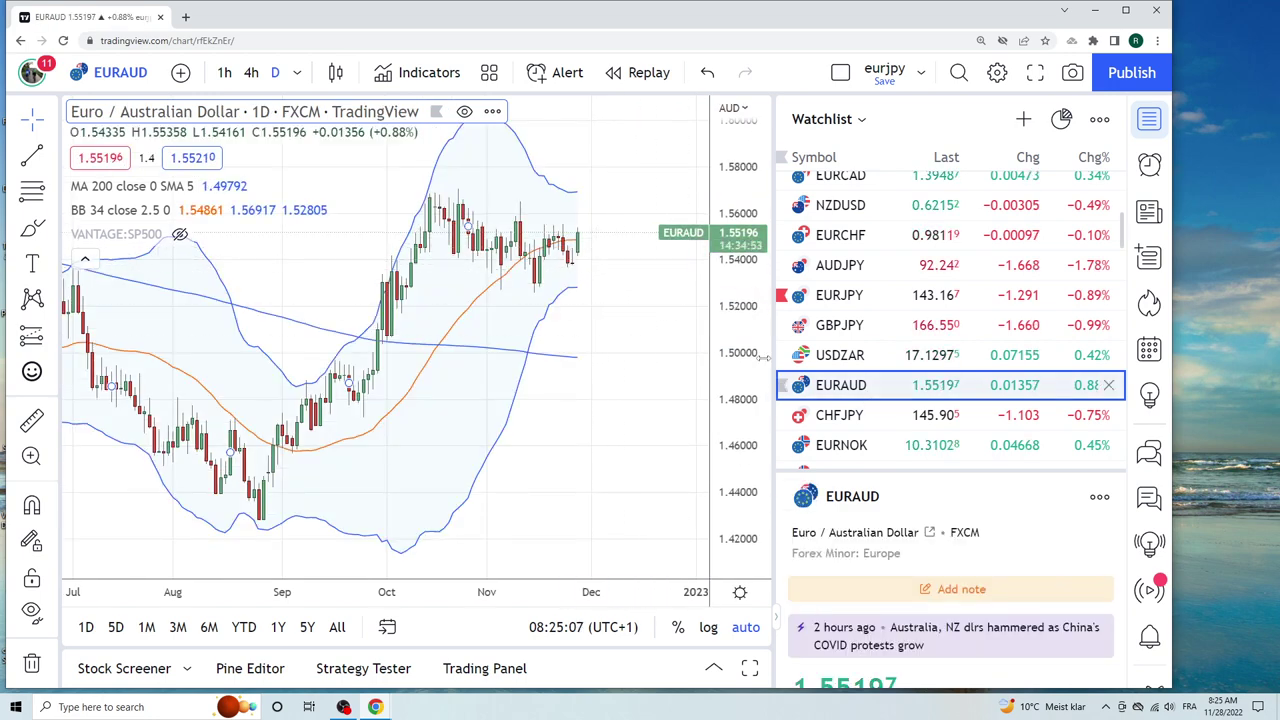
key("Down")
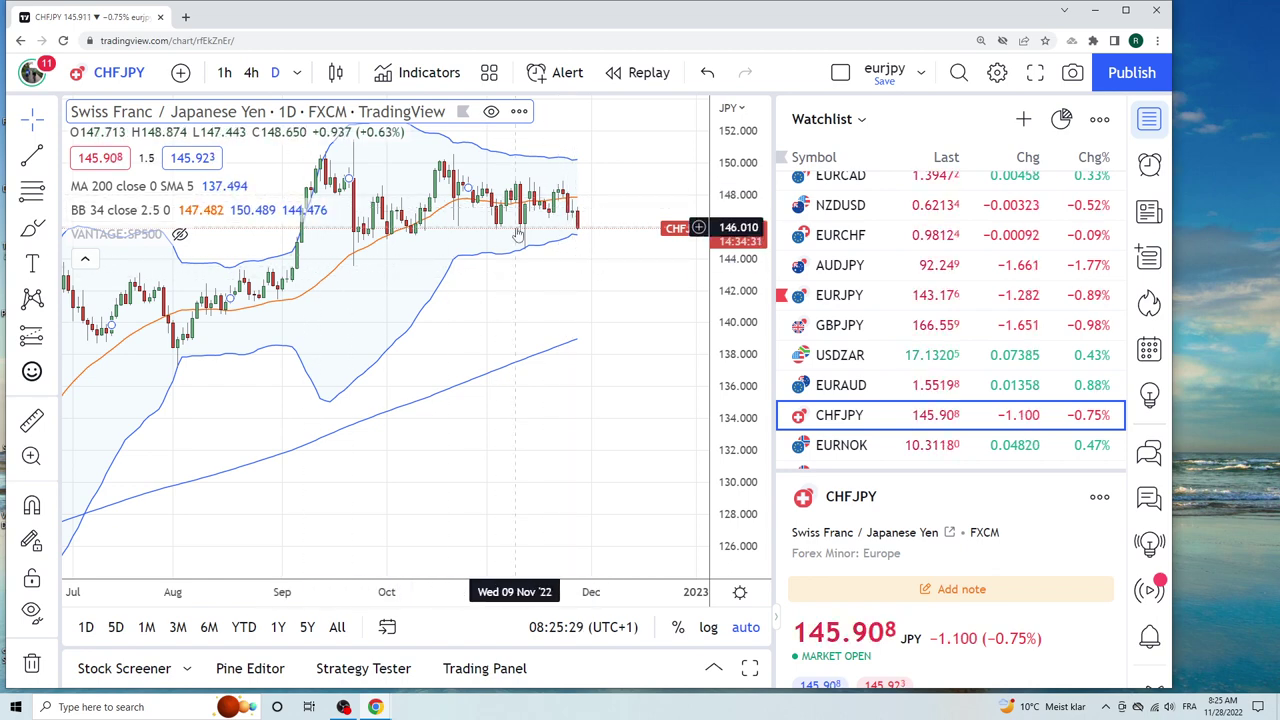
Step: Zoom out on the CHFJPY daily chart until the time axis starts at 2022
scroll(480, 295, "down", 2)
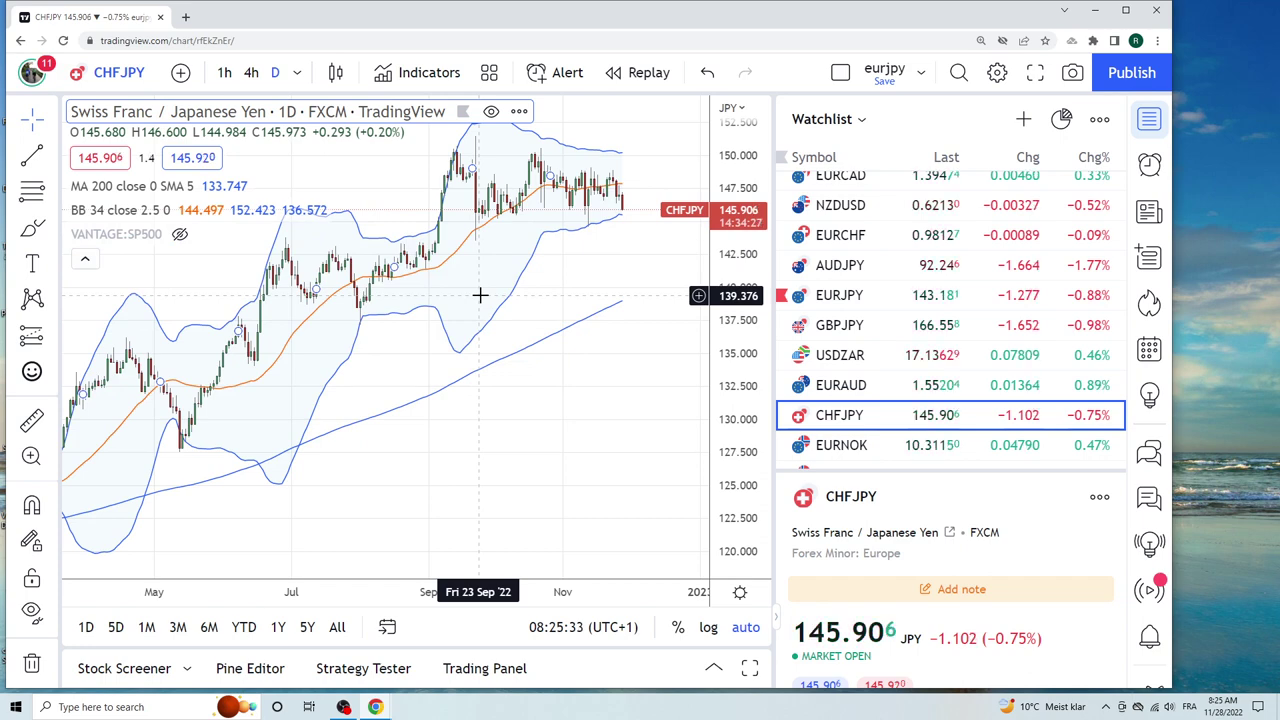
scroll(480, 295, "down", 3)
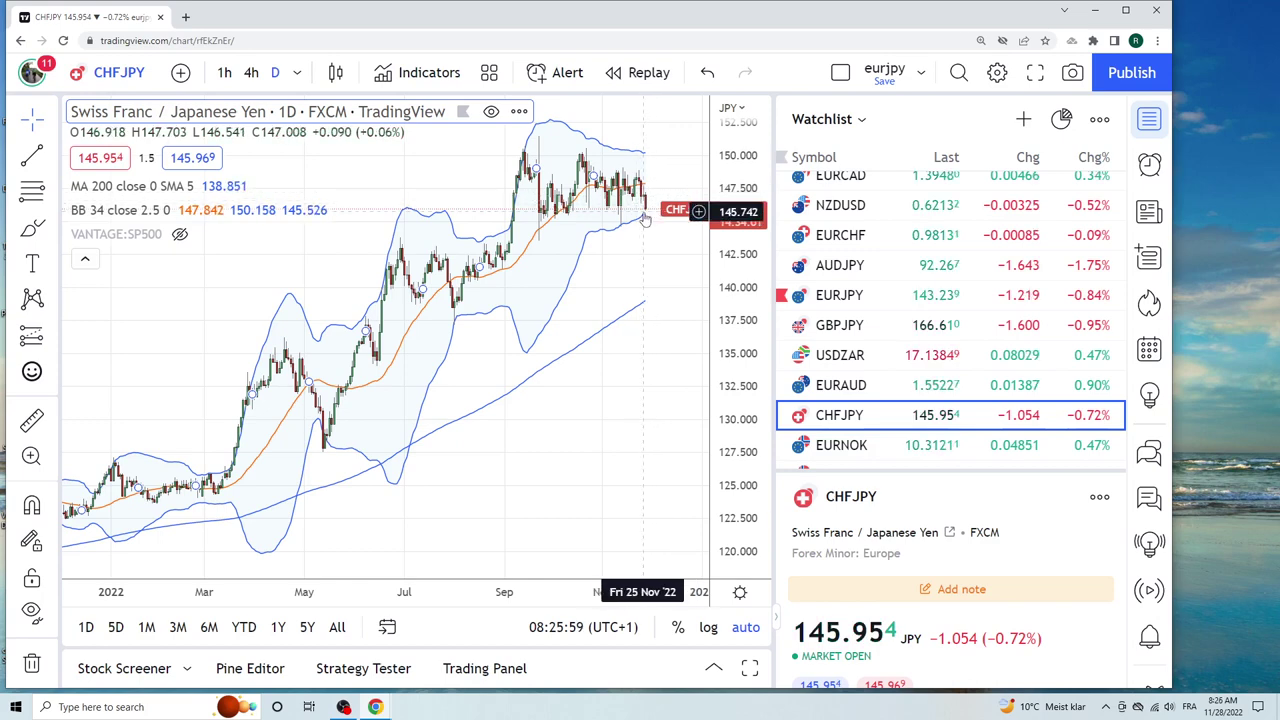
scroll(858, 360, "down", 2)
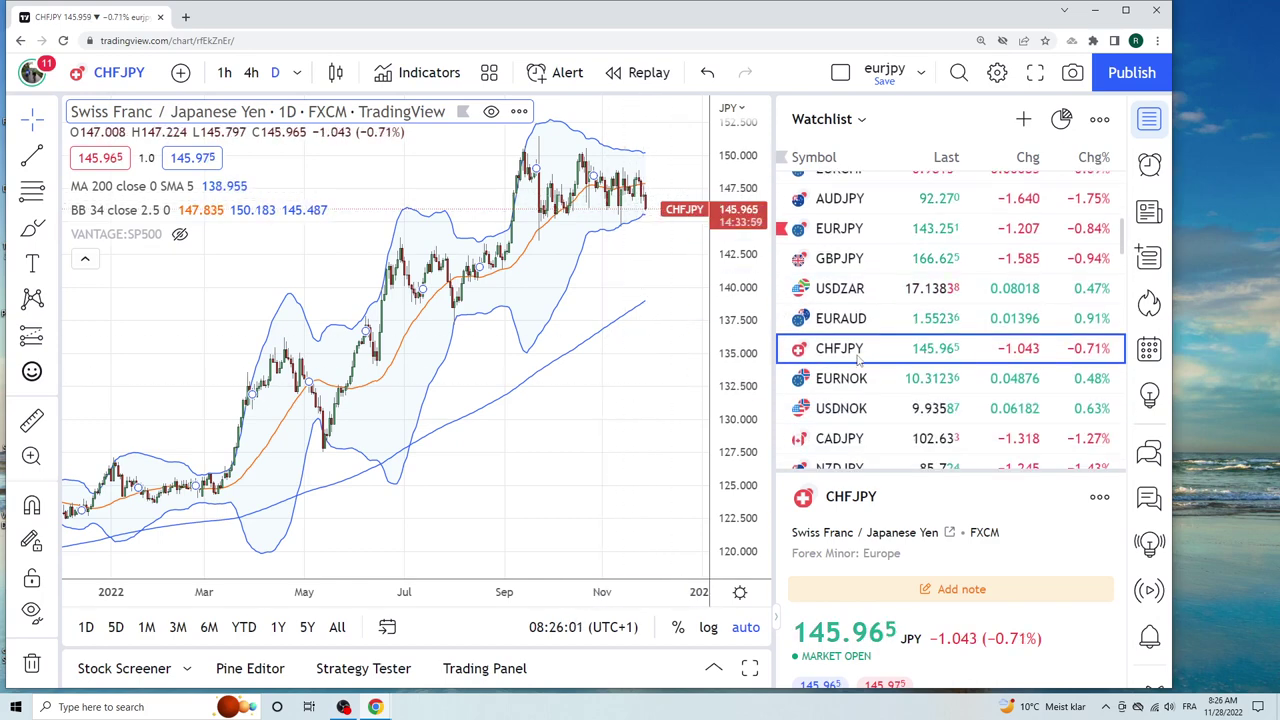
Step: Review the EURNOK and USDNOK charts, then open CADJPY, near 102.727 and down 1.18%
left_click(841, 378)
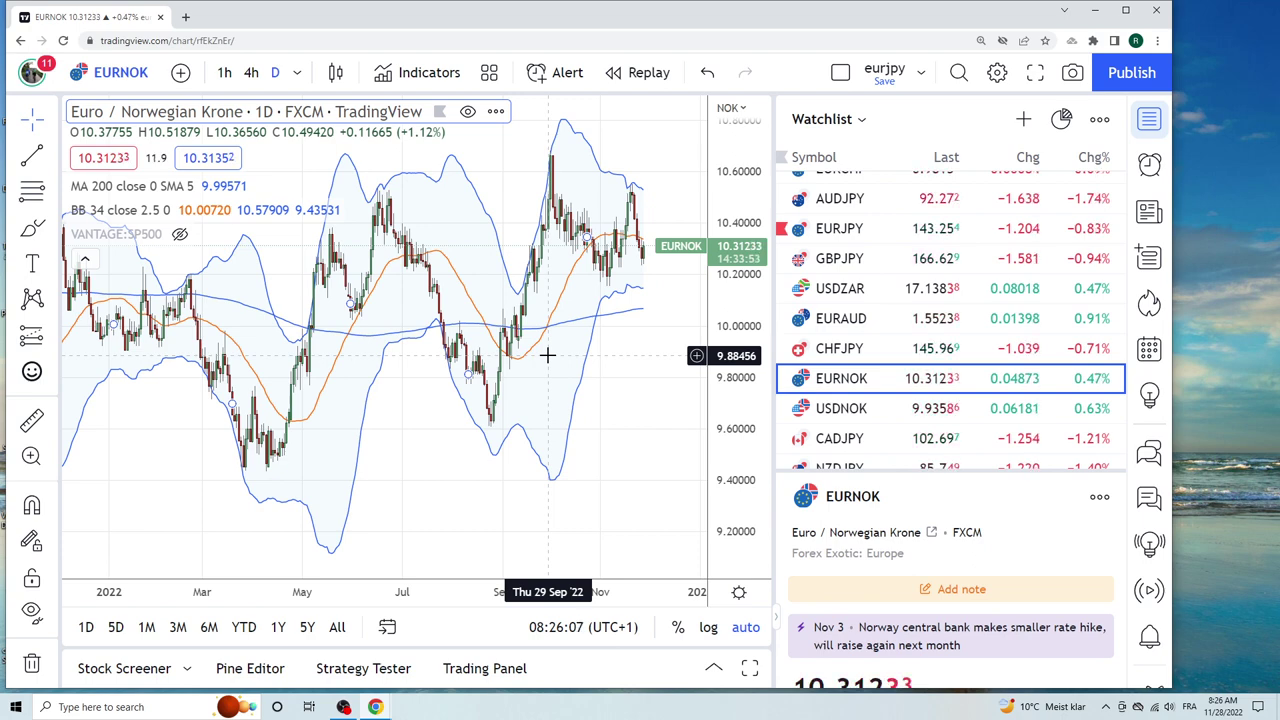
left_click(852, 409)
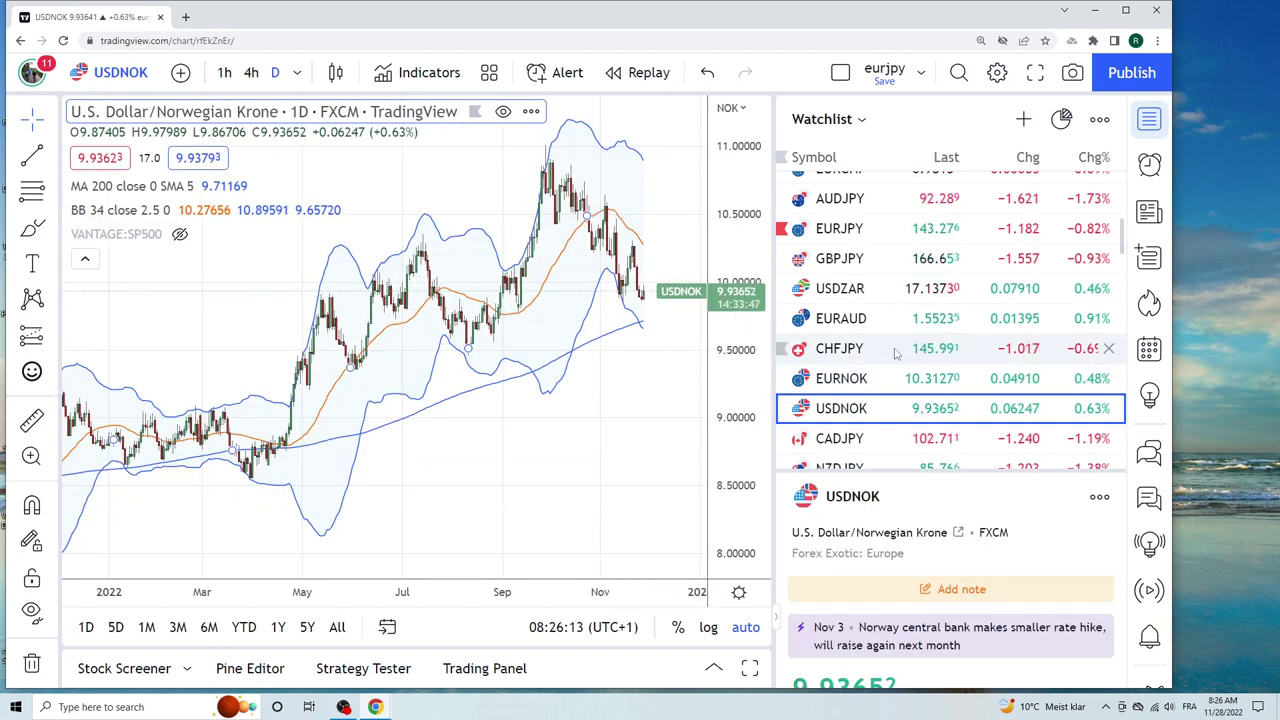
scroll(905, 355, "down", 2)
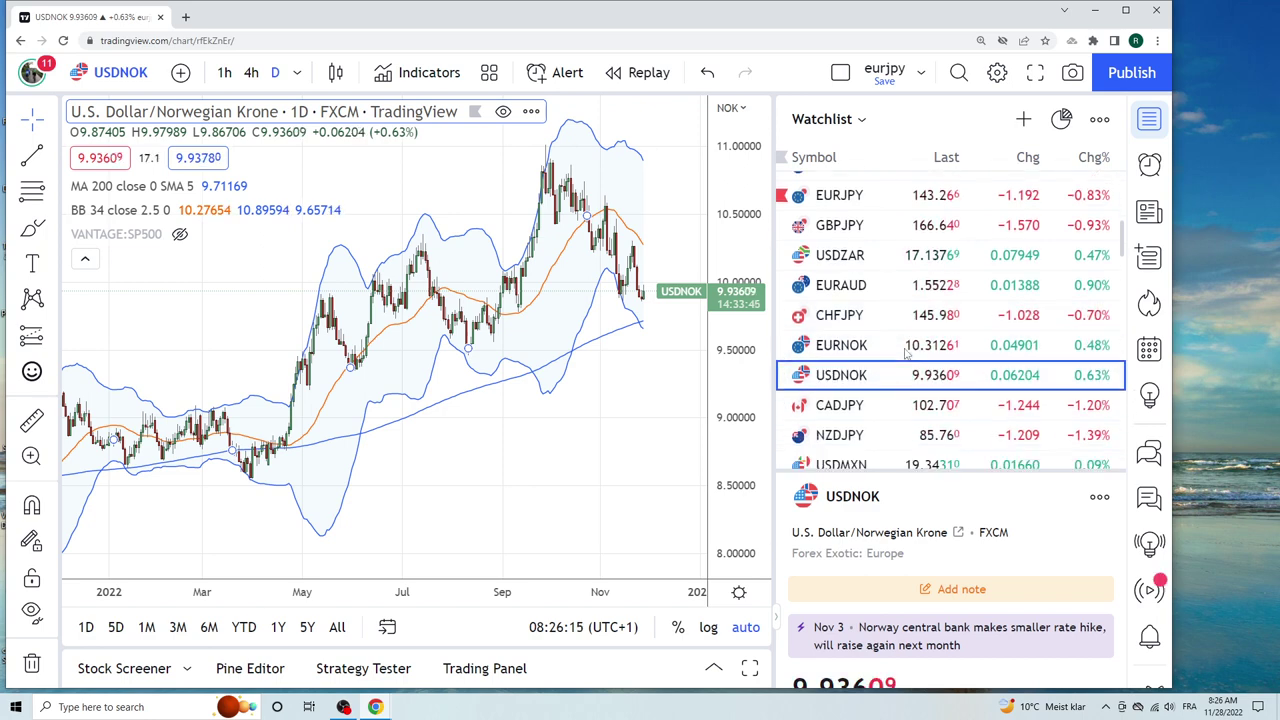
left_click(858, 376)
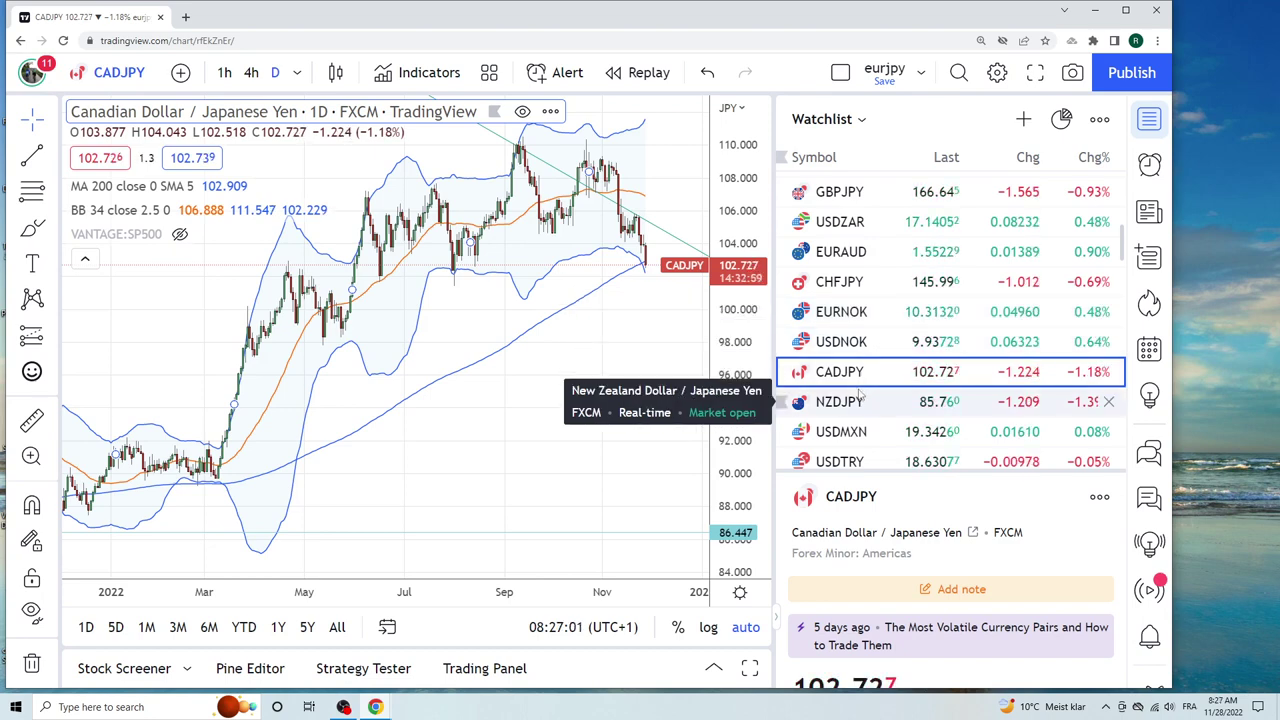
Step: Load the Gold Futures GC1! daily chart, near 1752.8 and down 0.07%, from the watchlist
scroll(858, 397, "down", 1)
left_click(838, 425)
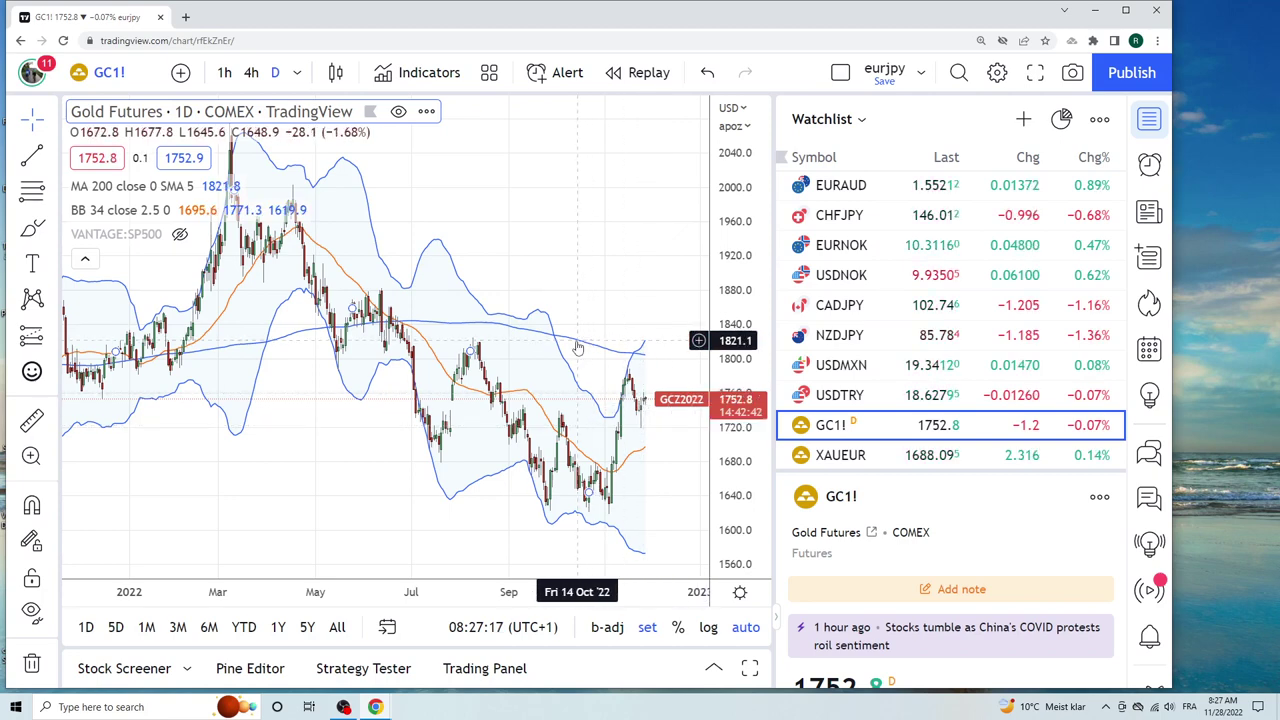
Step: Zoom the GC1! chart in to the July–December range and scroll through the watchlist
scroll(530, 393, "up", 3)
scroll(530, 393, "up", 3)
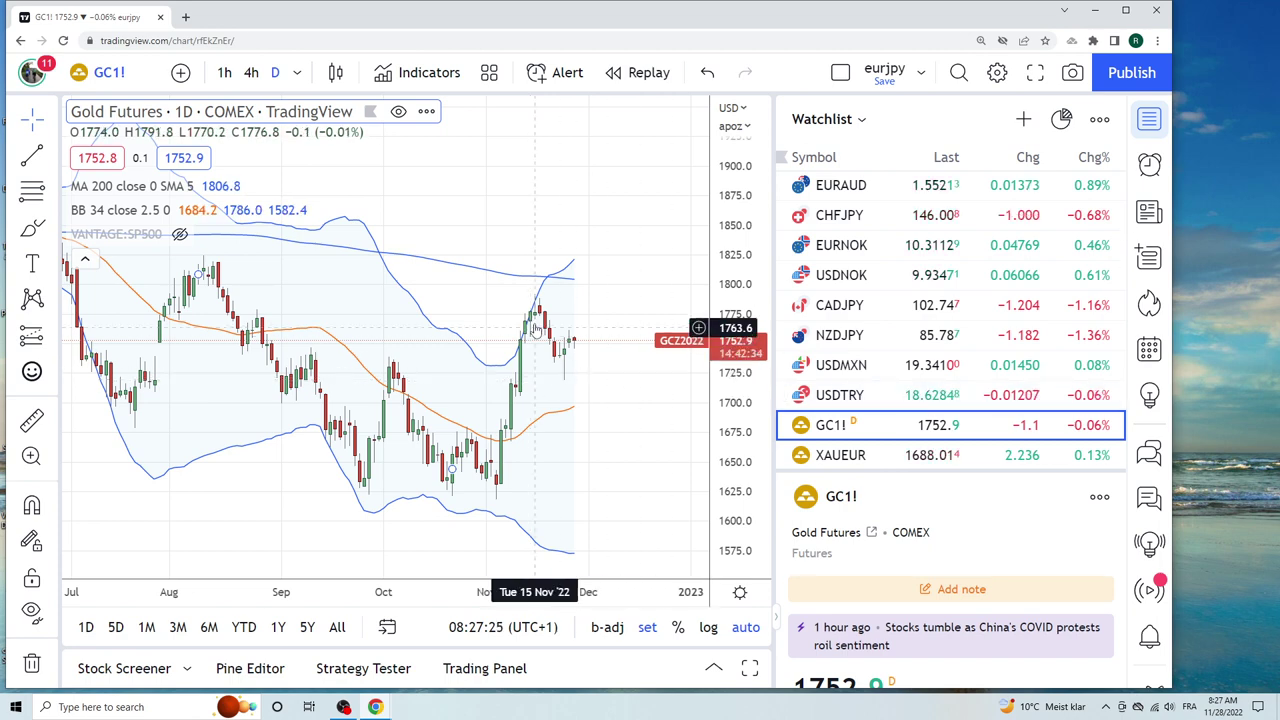
scroll(897, 372, "down", 3)
scroll(897, 372, "down", 2)
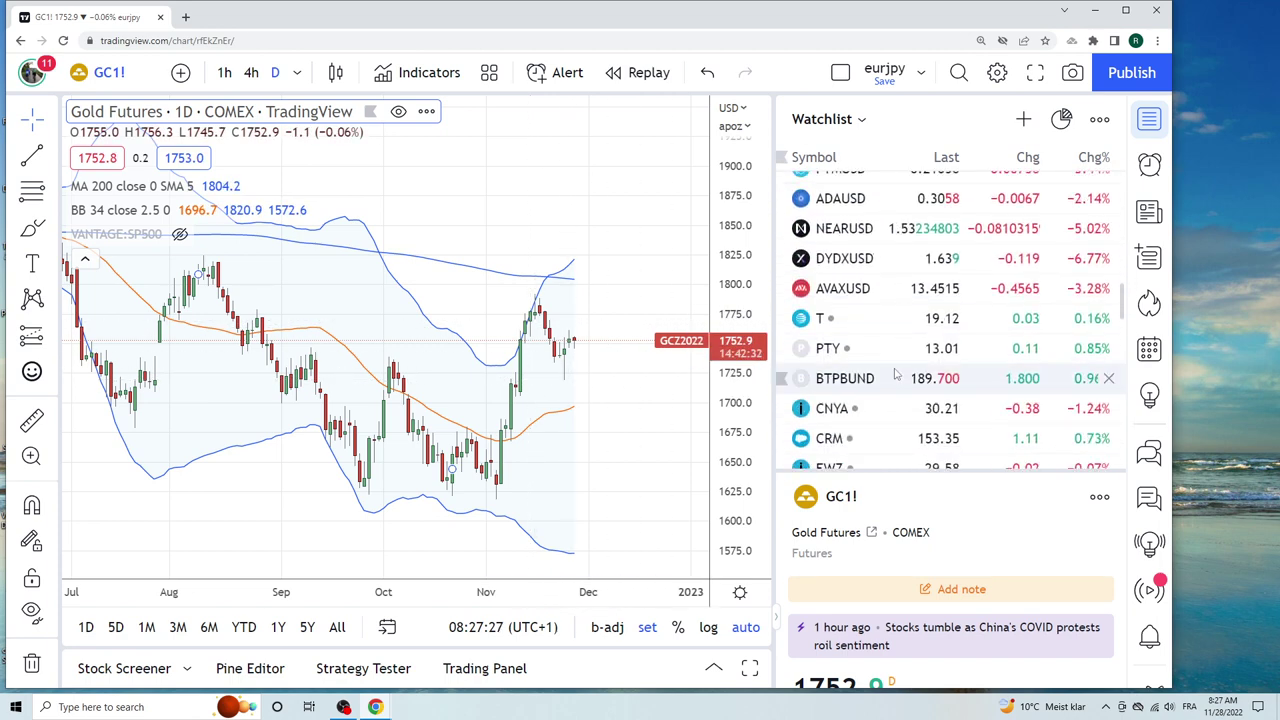
scroll(890, 340, "up", 2)
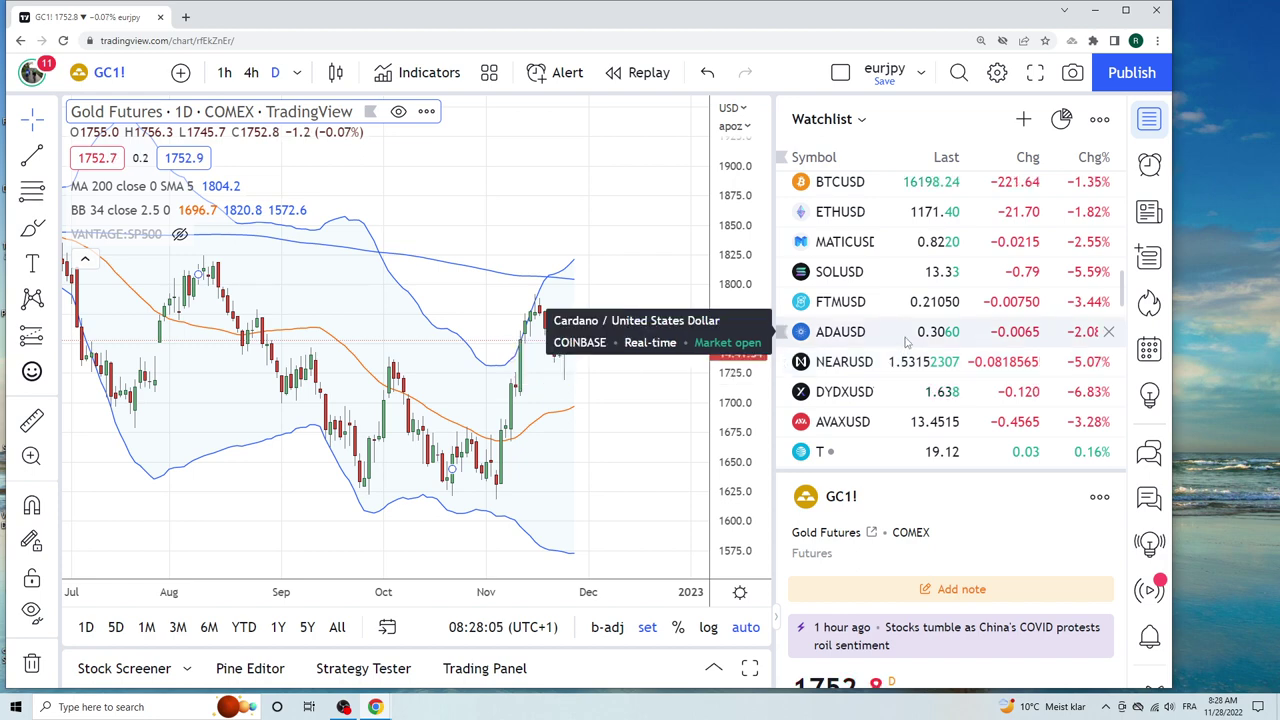
scroll(903, 345, "up", 3)
scroll(905, 343, "up", 2)
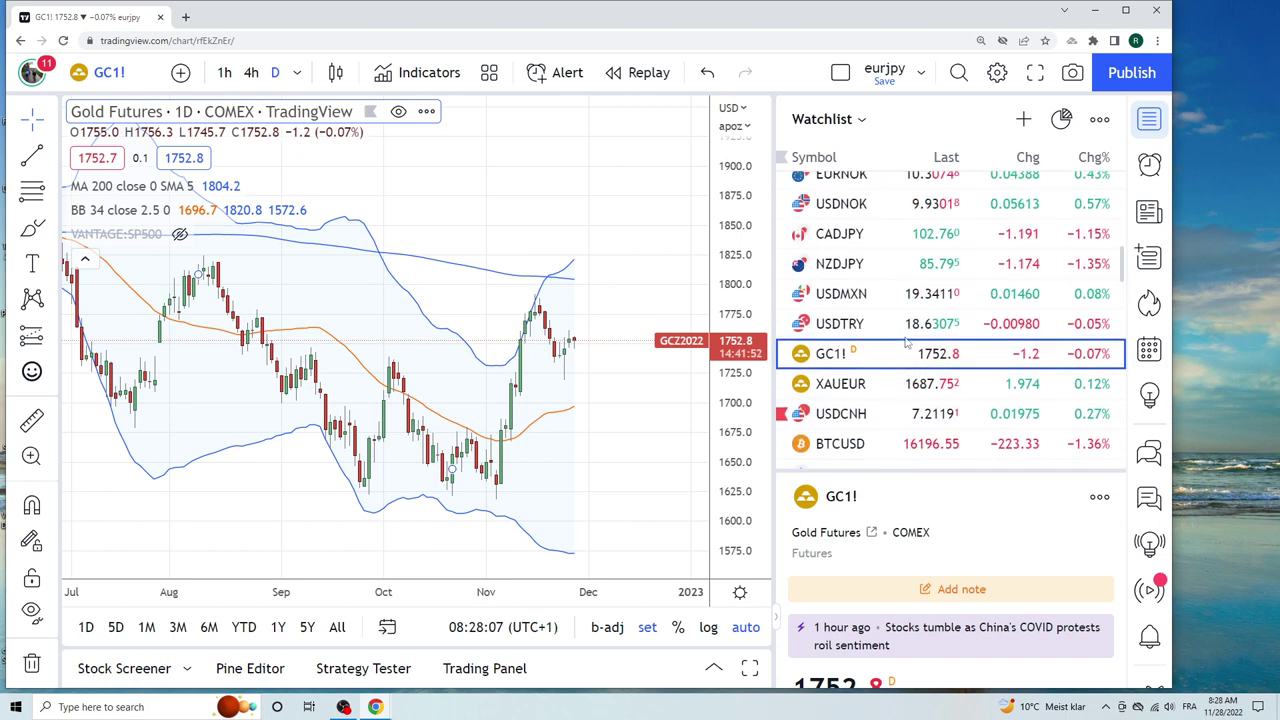